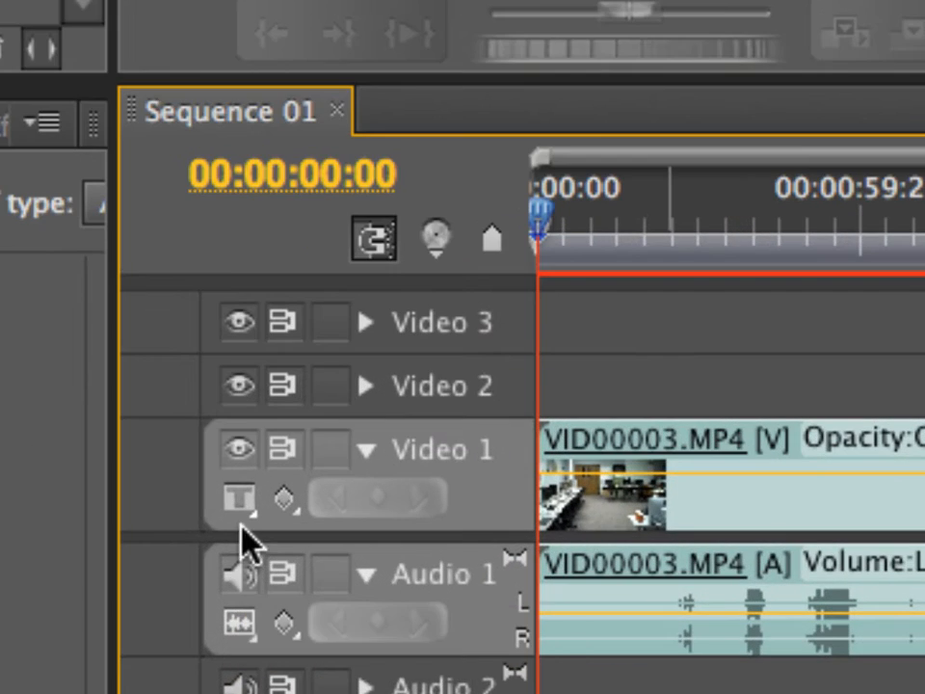
Set the Video 1 track to show frames along the clip and preview the clip's opening seconds
left_click(243, 509)
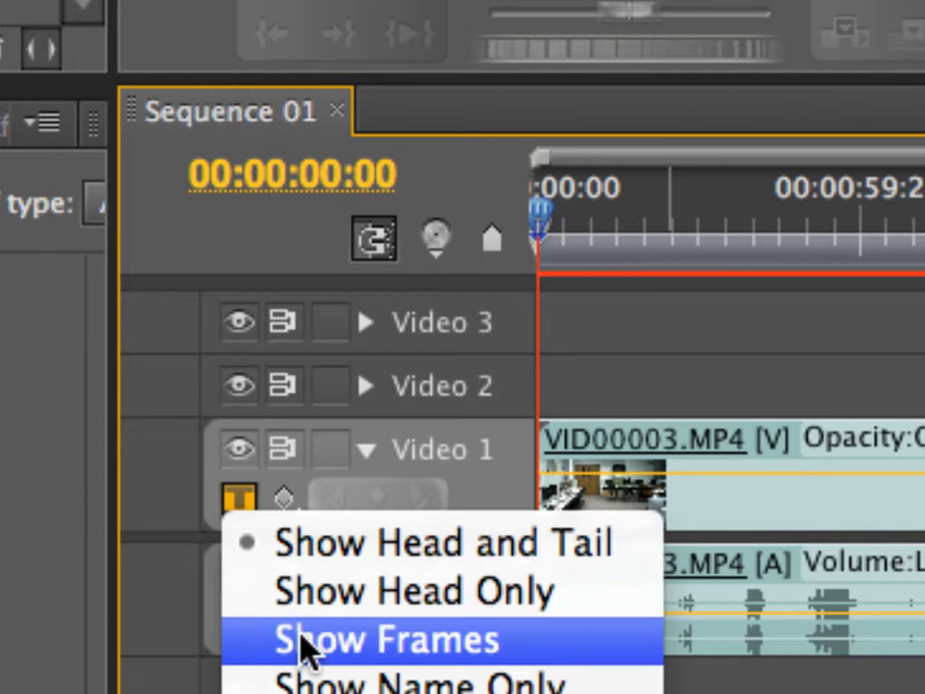
left_click(305, 646)
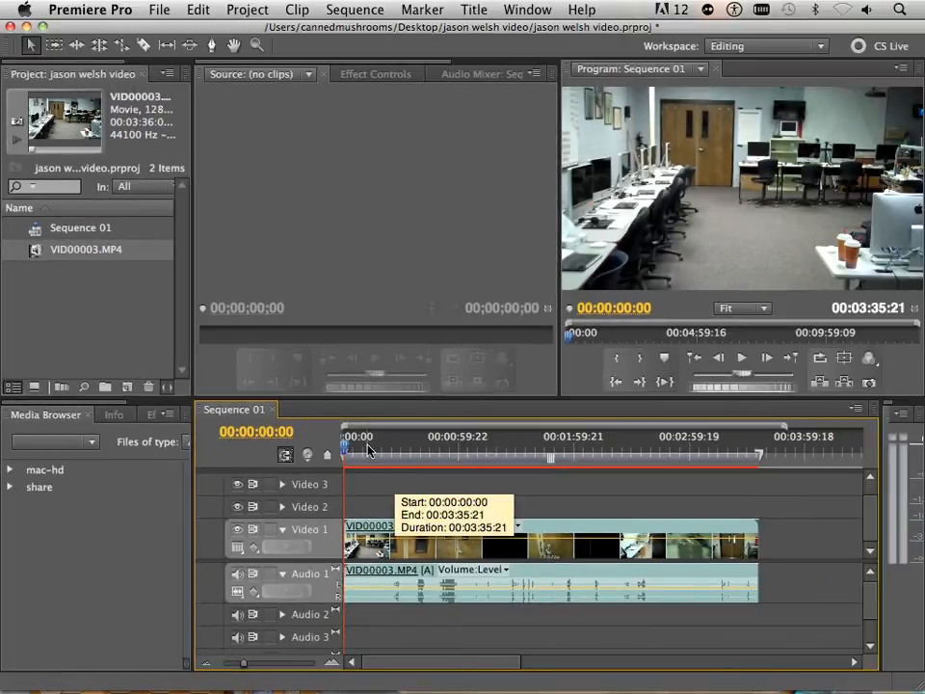
left_click_drag(356, 448, 351, 445)
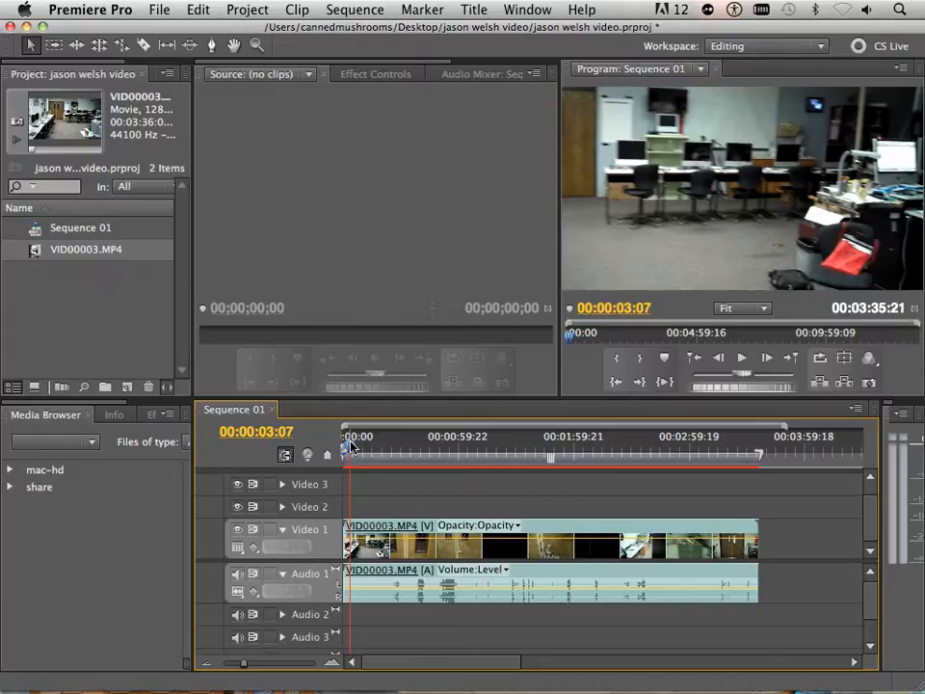
left_click_drag(351, 445, 344, 445)
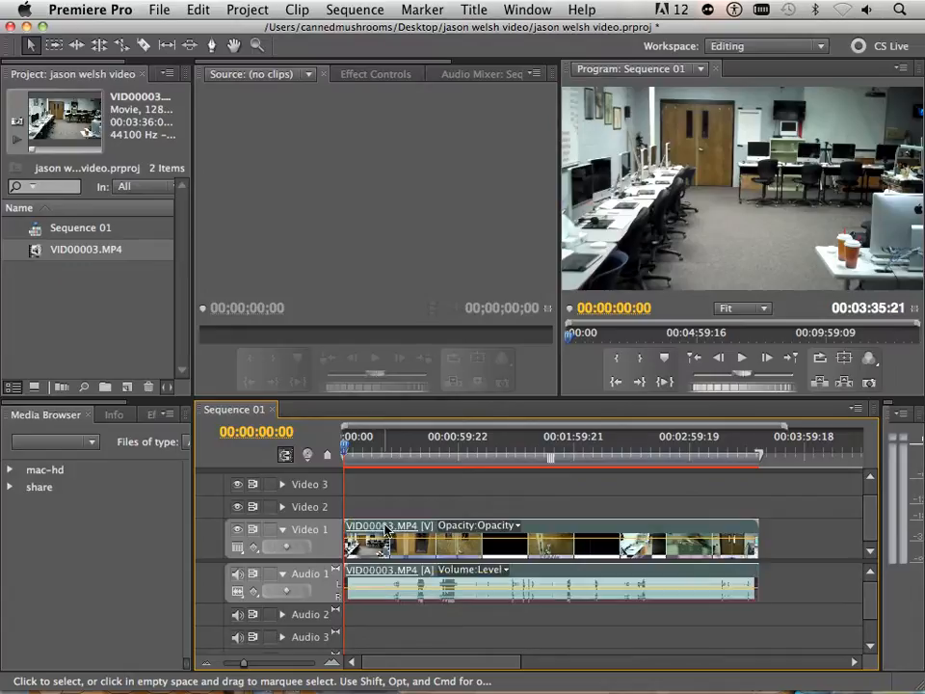
Unlink the VID00003.MP4 clip's audio from its video and delete the audio from Audio 1
right_click(387, 528)
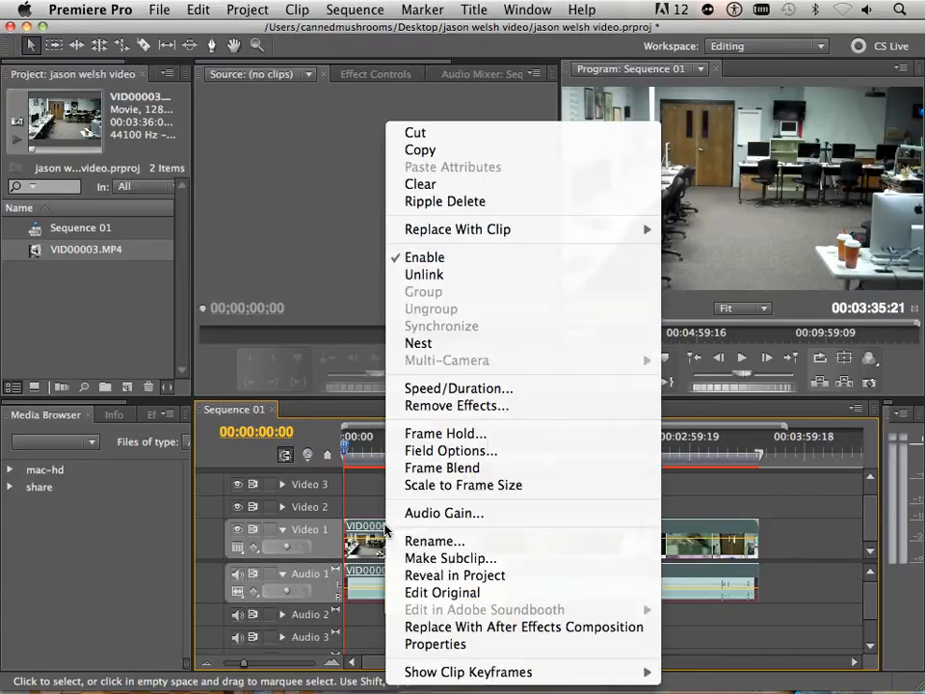
left_click(464, 284)
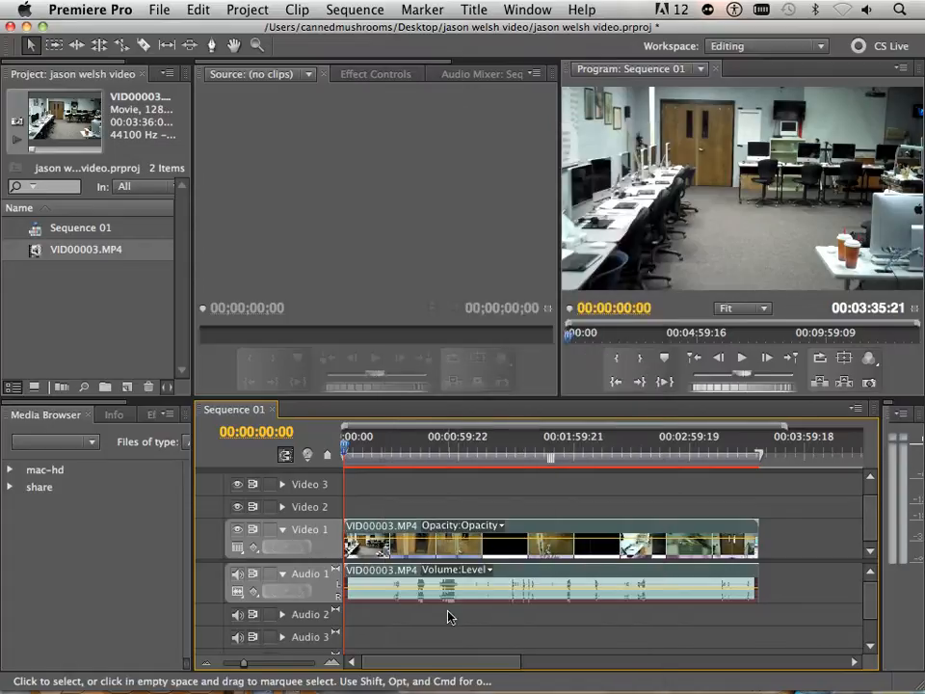
left_click(371, 575)
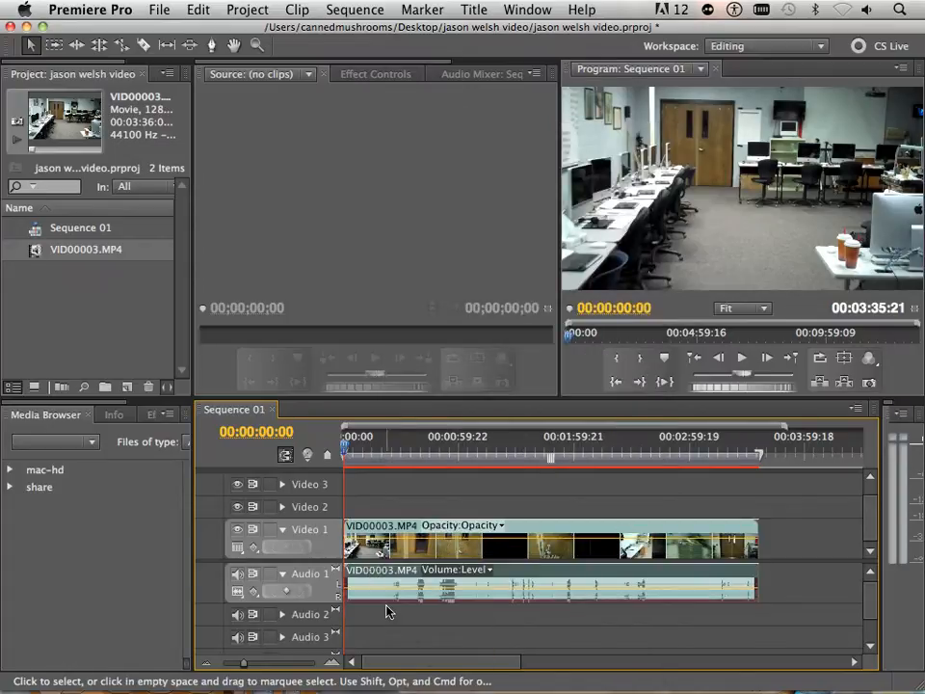
key("Delete")
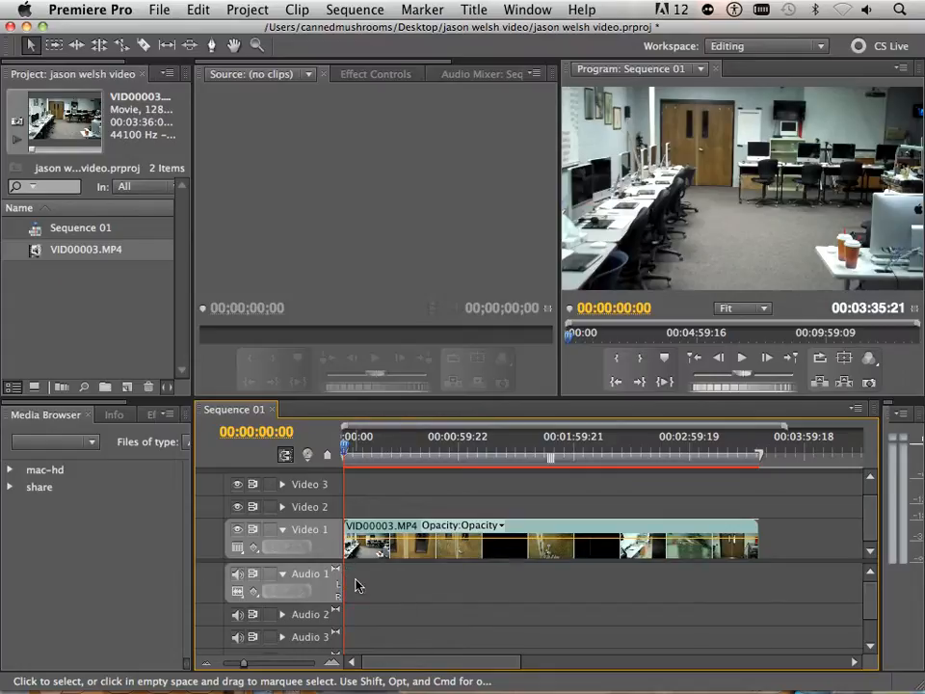
Zoom in on the timeline and position the playhead at 00:00:15:19 on the door handle shot
mouse_move(353, 441)
left_mouse_down()
mouse_move(375, 447)
mouse_move(373, 455)
mouse_move(346, 455)
mouse_move(383, 457)
mouse_move(344, 455)
left_mouse_up()
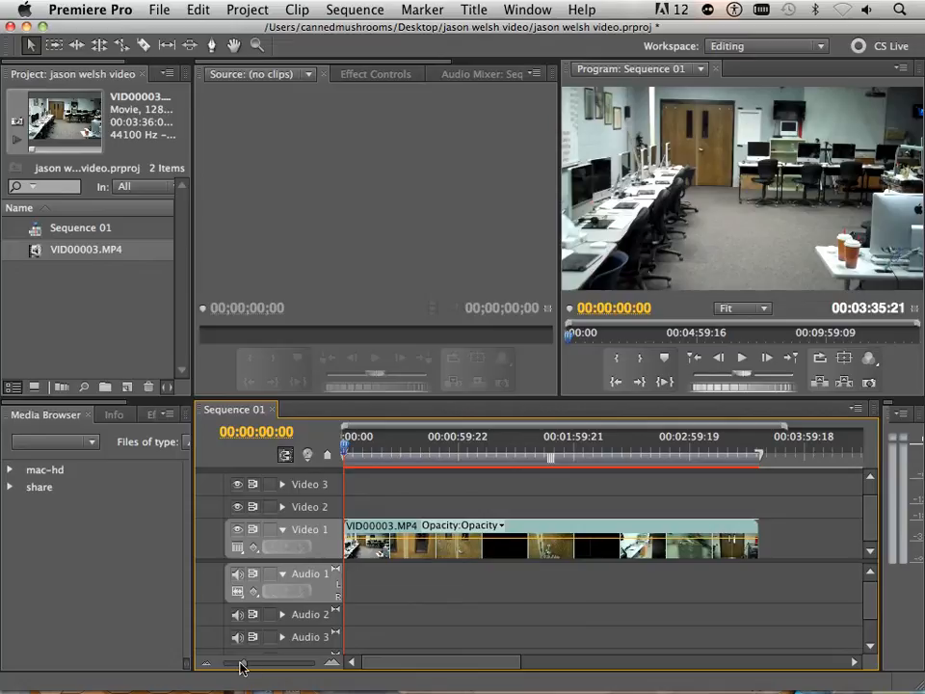
left_click_drag(242, 665, 266, 667)
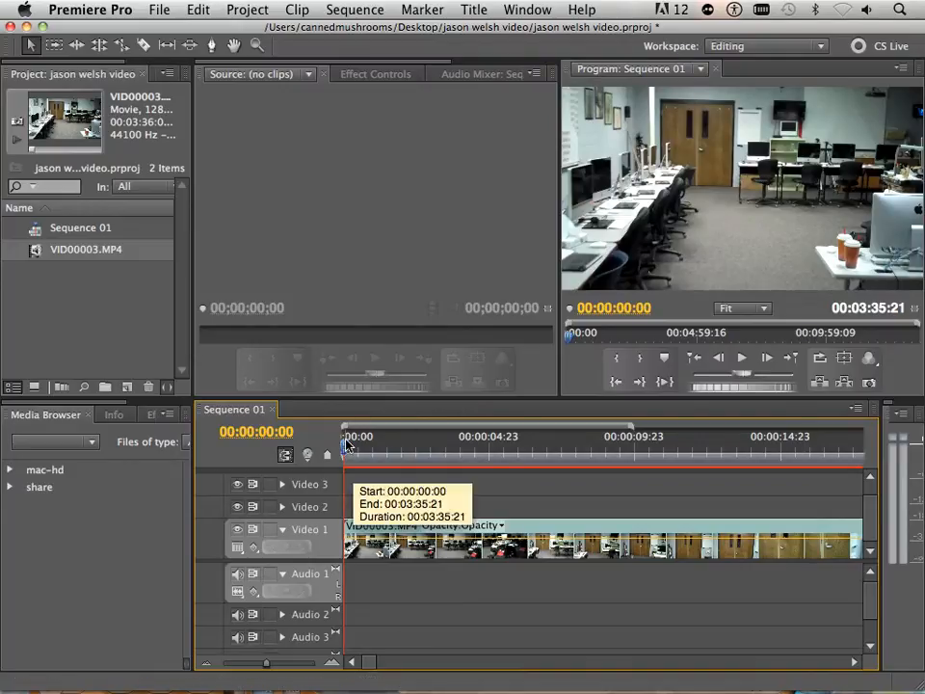
left_click_drag(345, 449, 808, 489)
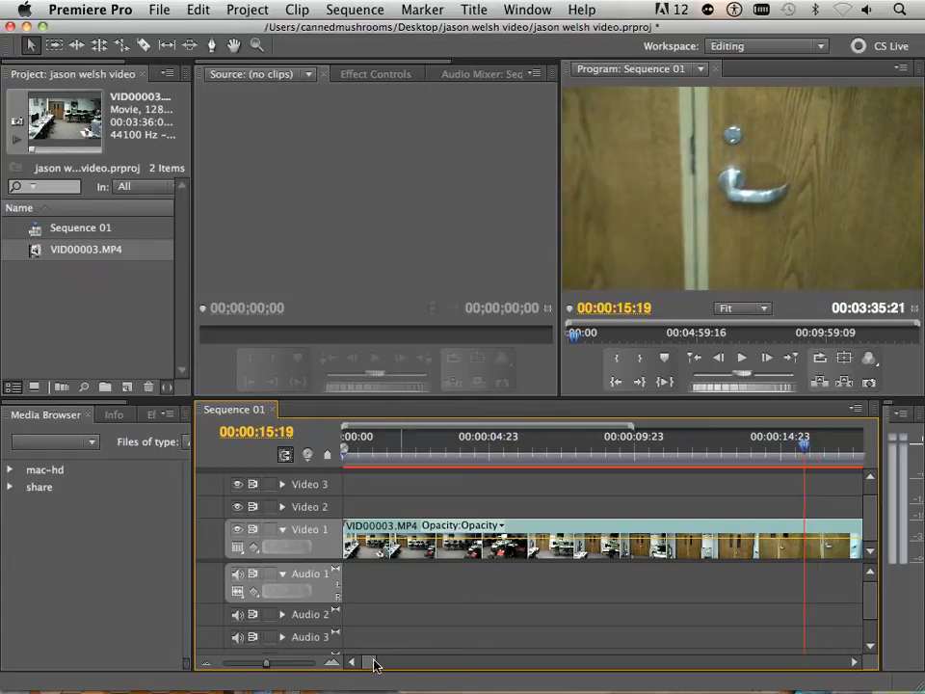
left_click_drag(374, 664, 378, 663)
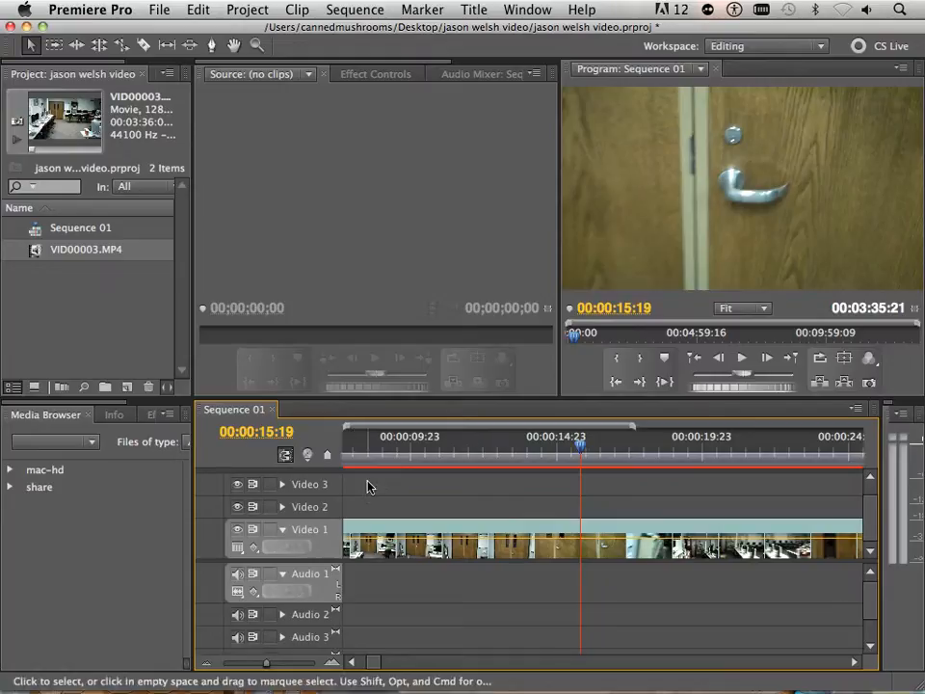
Restore the shrunken program window to full size and widen it
left_click(44, 26)
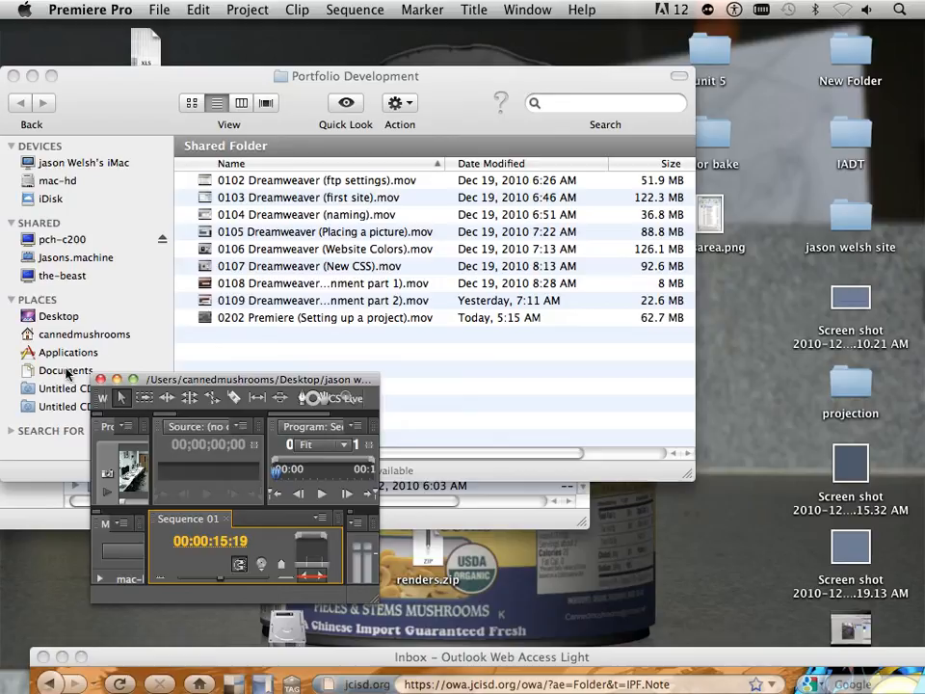
left_click(133, 379)
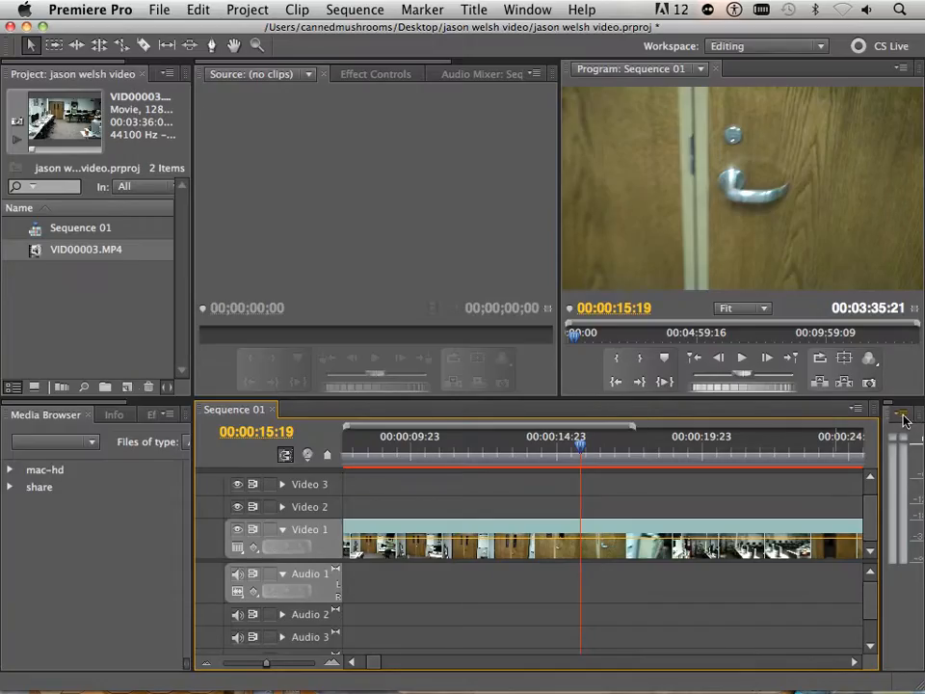
left_click_drag(735, 27, 661, 29)
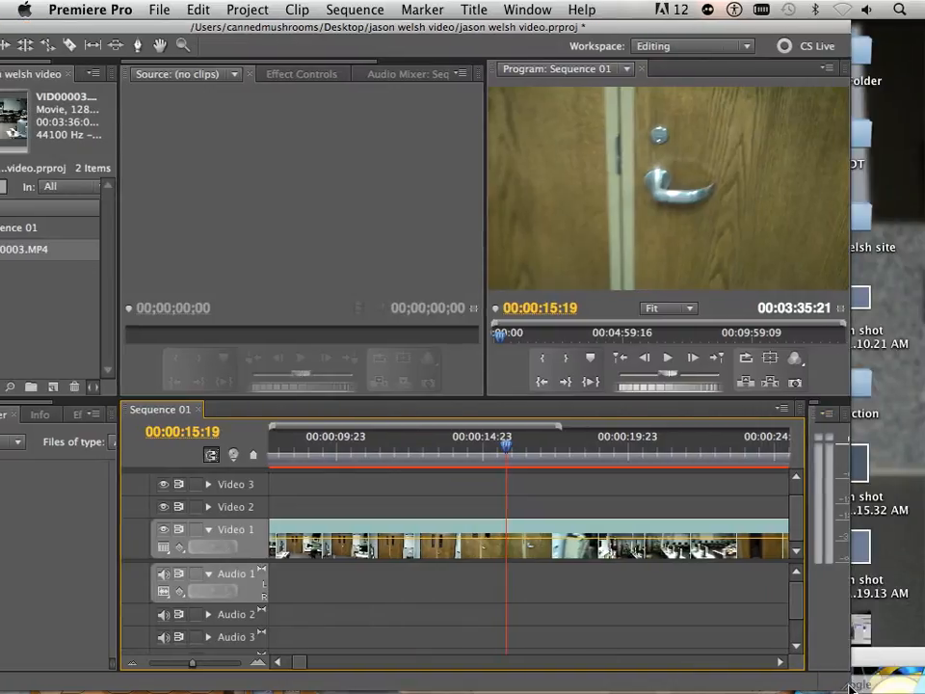
left_click_drag(849, 686, 920, 688)
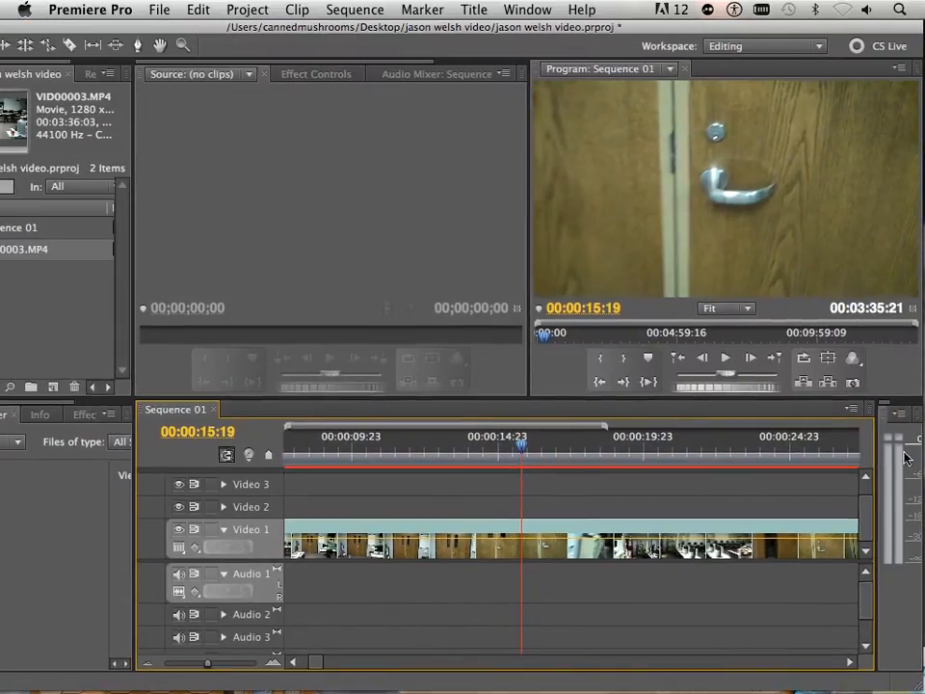
Show the Tools panel as a floating window and dock it in the Options panel
left_click(899, 413)
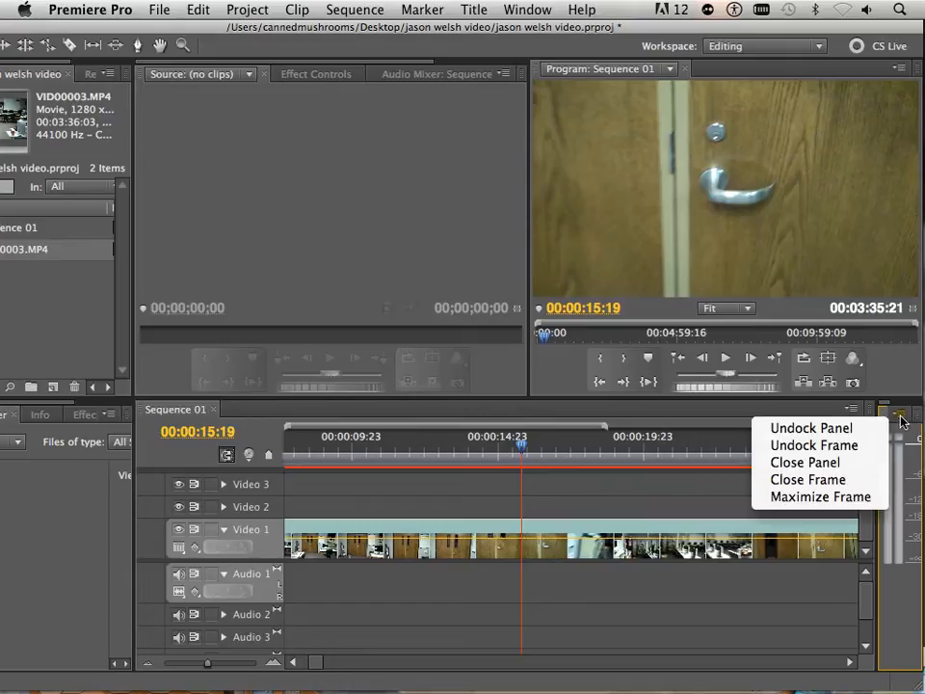
left_click(527, 10)
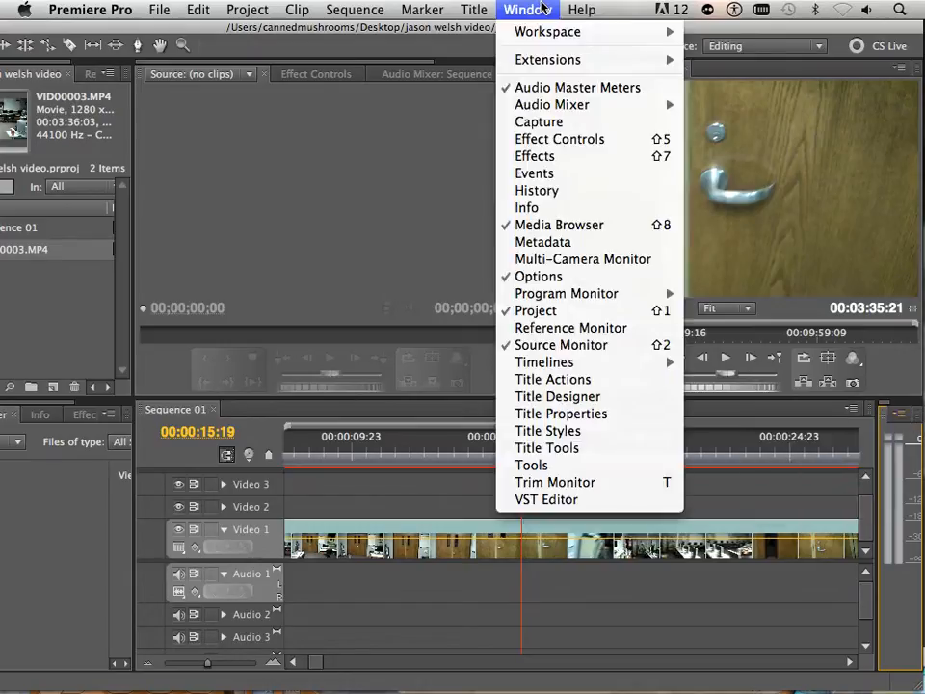
left_click(599, 470)
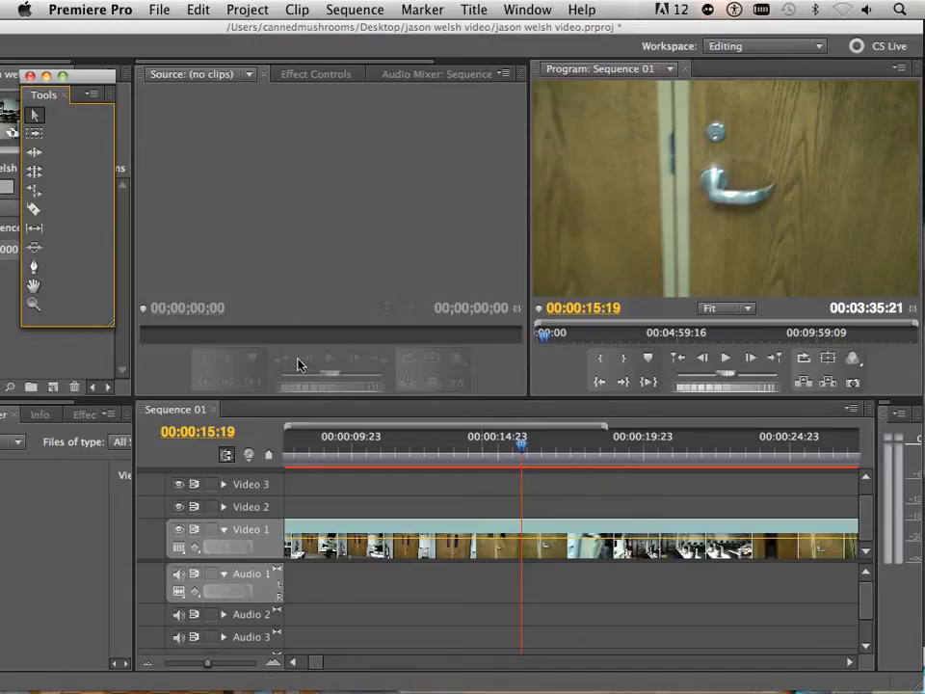
left_click_drag(106, 25, 216, 35)
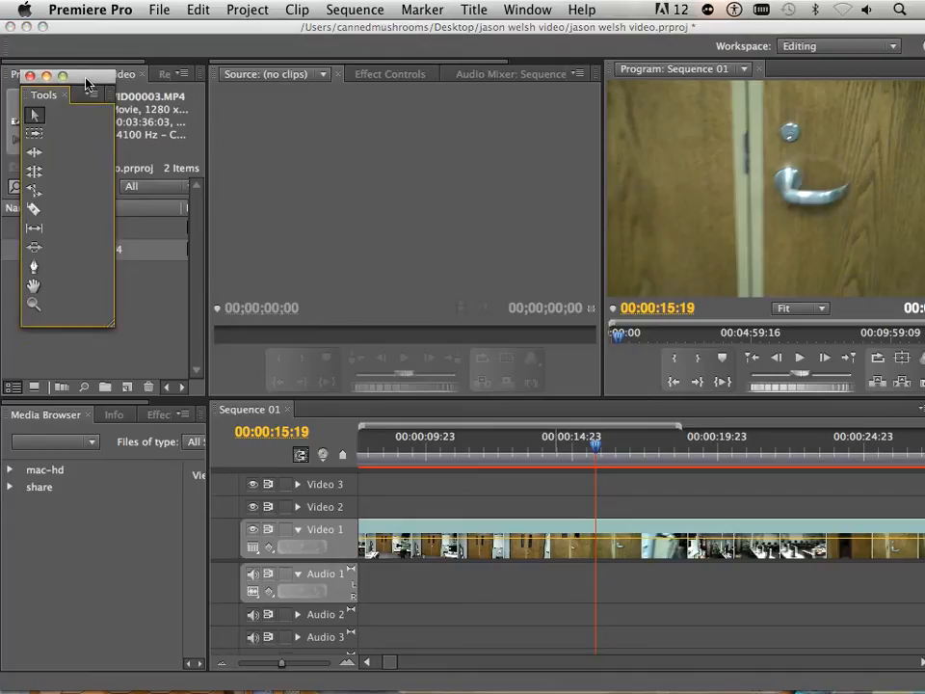
left_click_drag(85, 78, 134, 432)
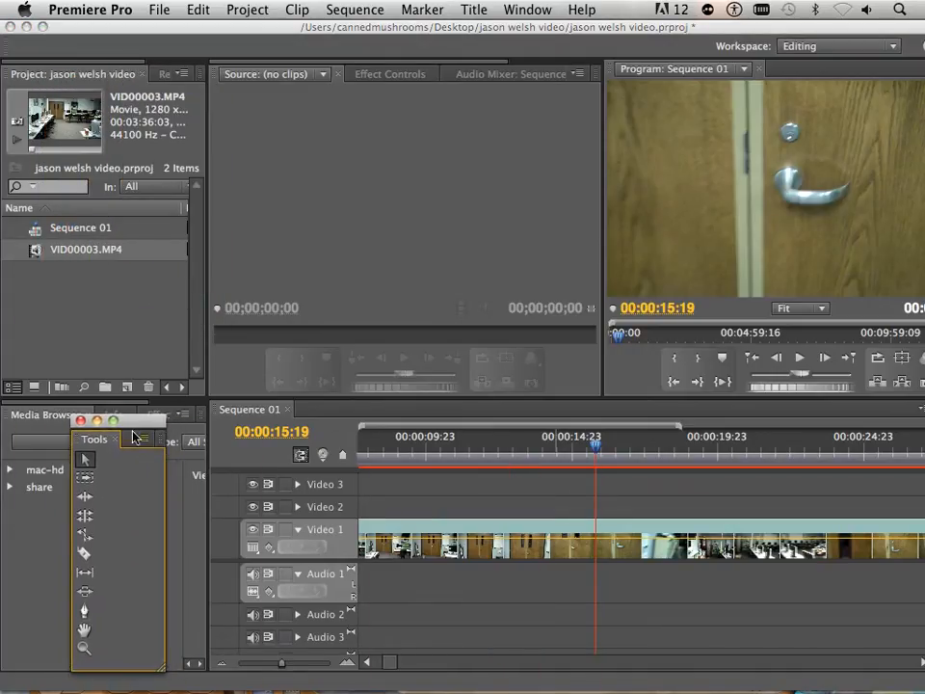
left_click(137, 437)
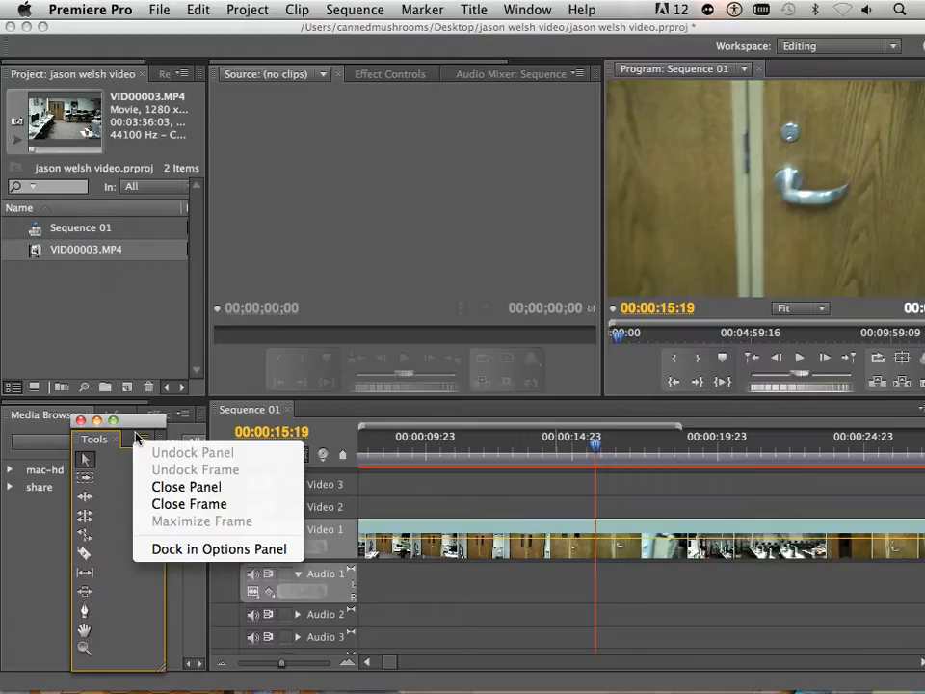
left_click(170, 549)
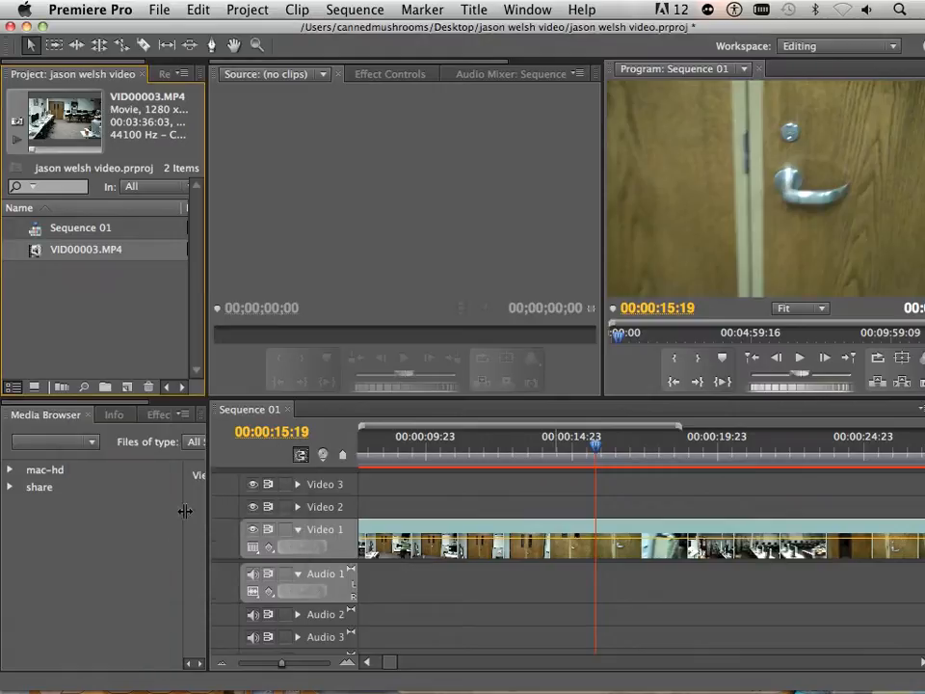
Cut the Video 1 clip with the Razor tool at the playhead position 00:00:15:19
left_click_drag(84, 29, 79, 29)
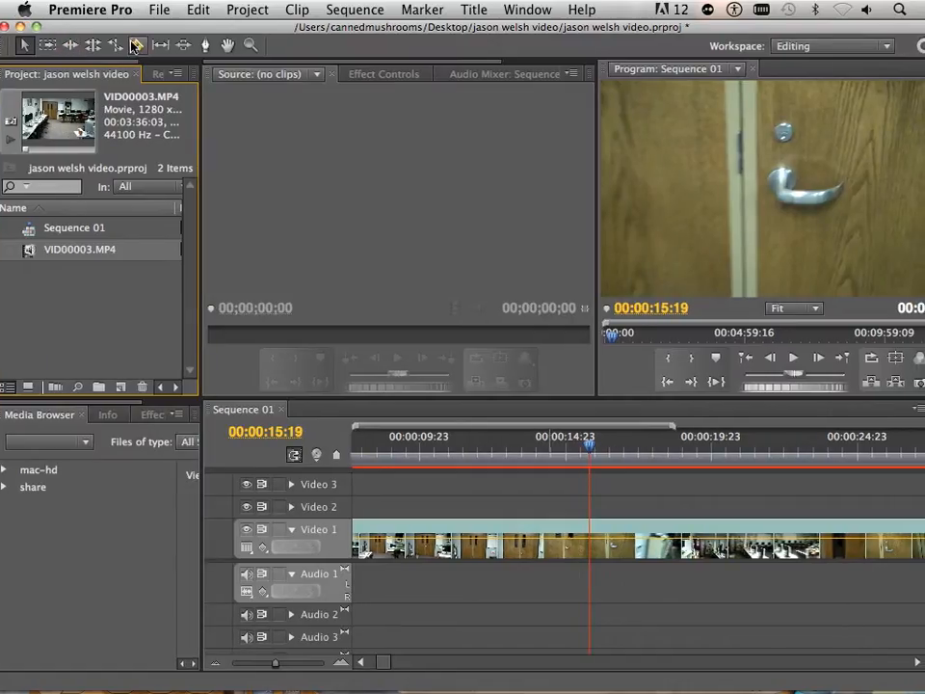
left_click_drag(138, 33, 145, 31)
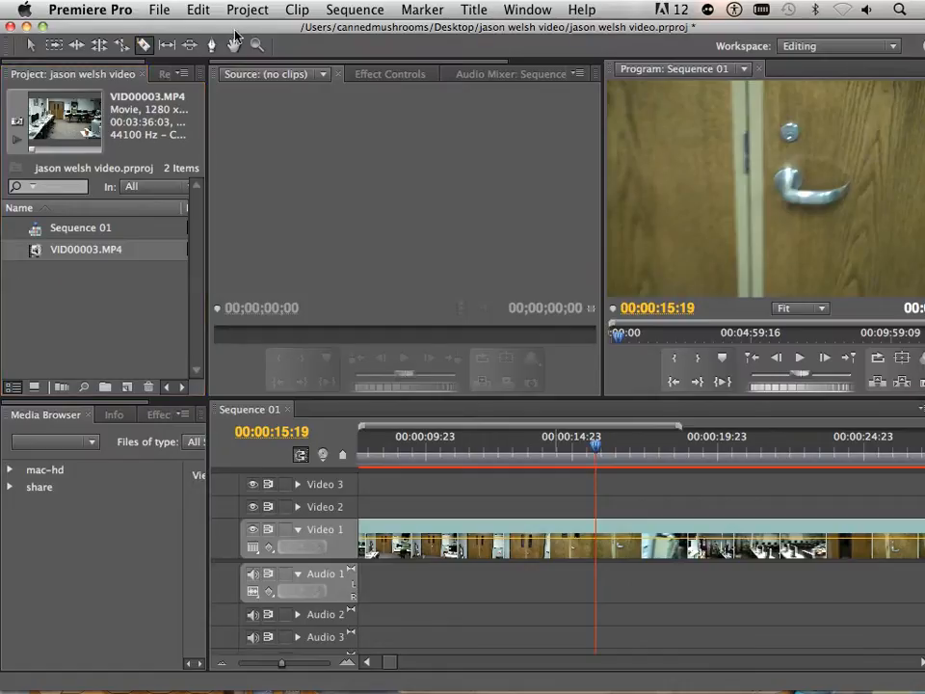
left_click_drag(176, 23, 26, 23)
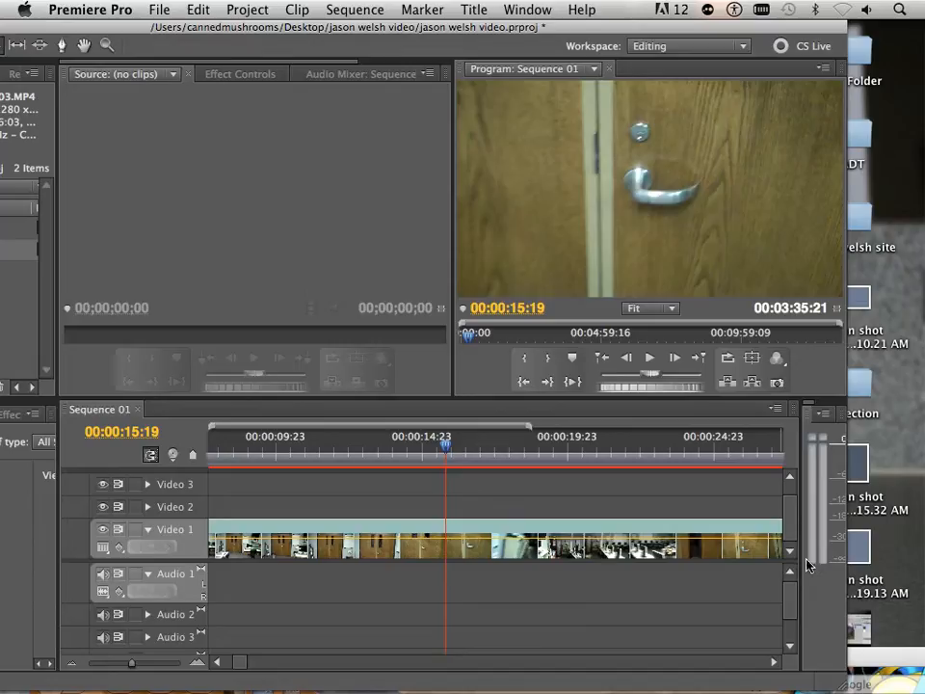
left_click_drag(147, 27, 295, 31)
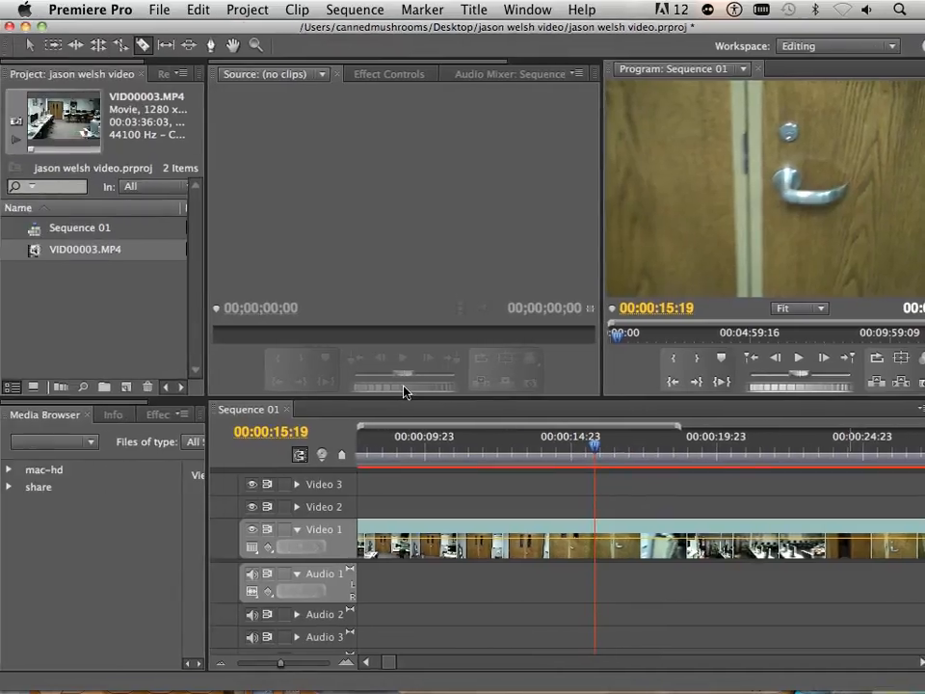
left_click(597, 530)
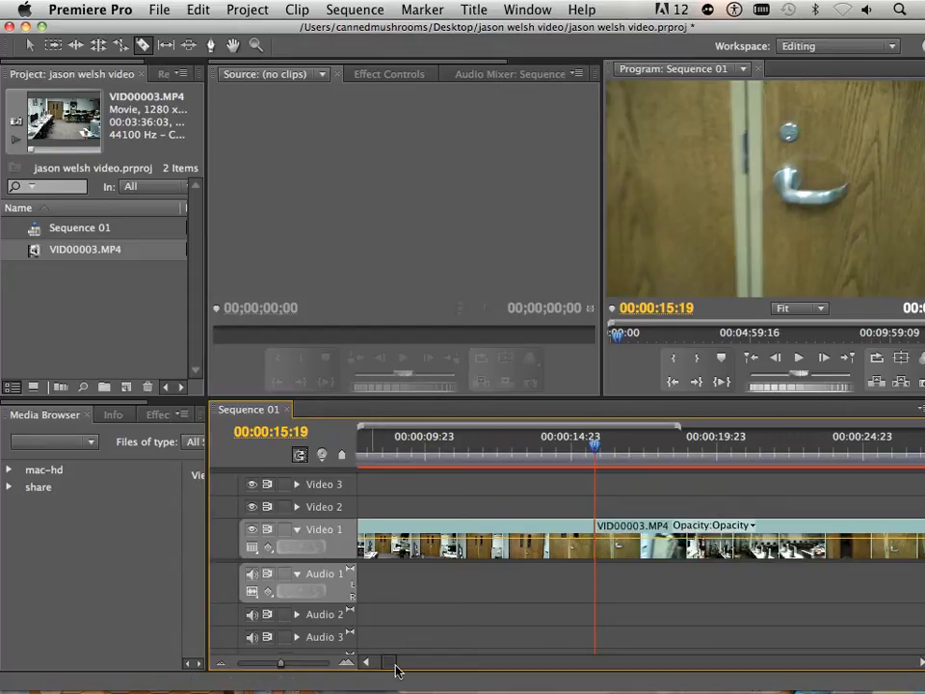
Position the playhead at 00:00:25:06 and razor-cut the Video 1 clip there
left_click_drag(395, 671, 399, 669)
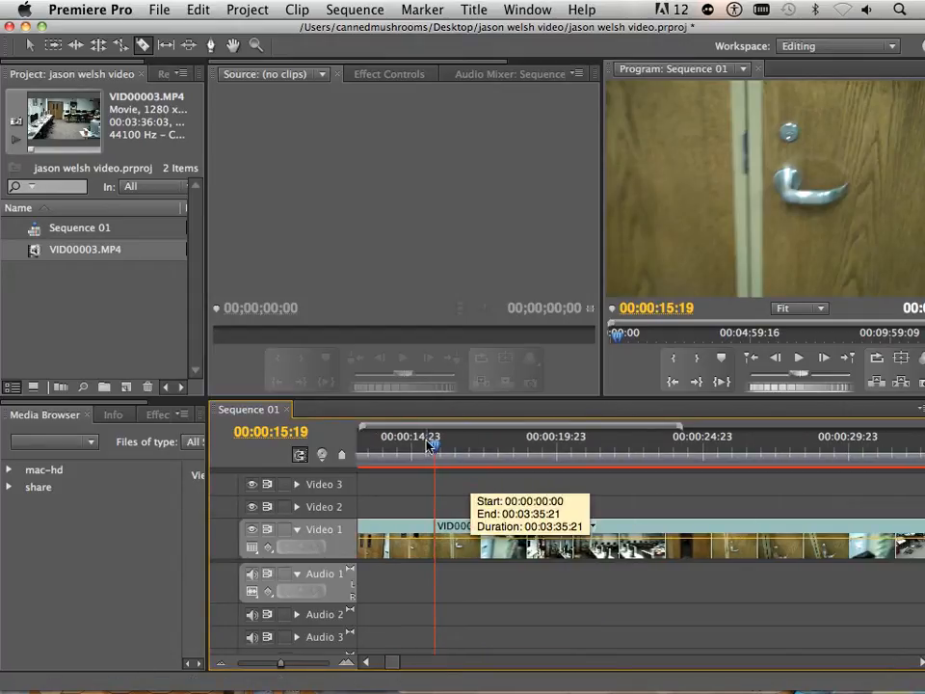
left_click_drag(430, 444, 716, 451)
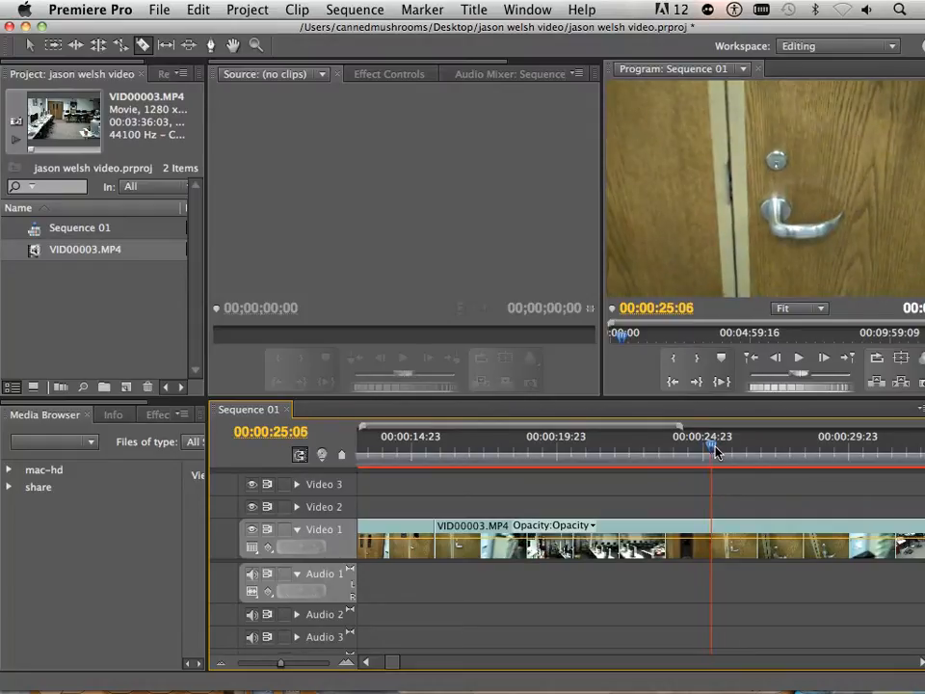
left_click(713, 532)
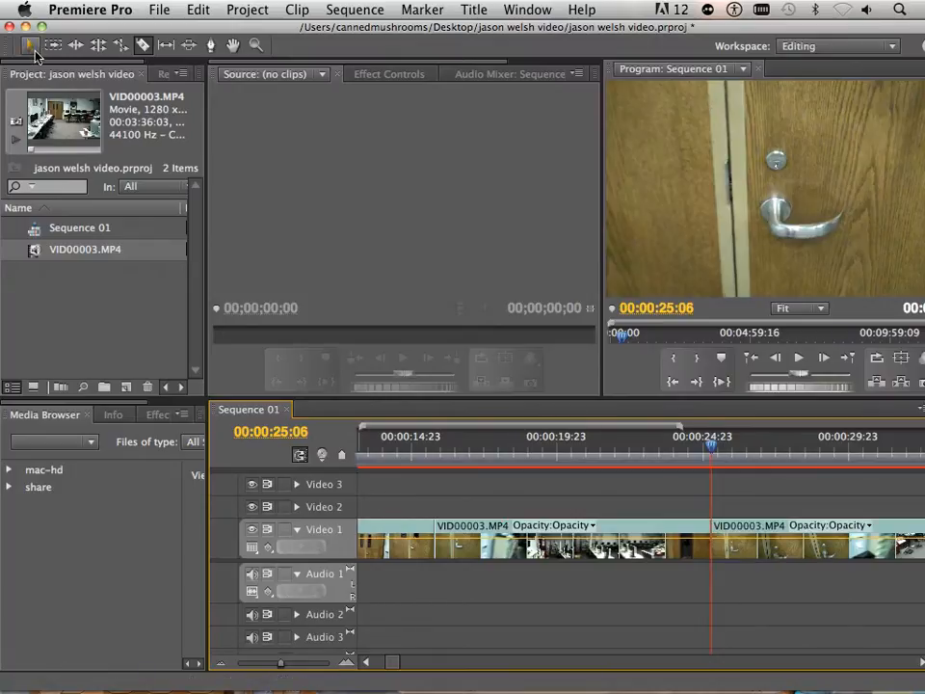
Delete the Video 1 segment between the cuts at 00:00:15:19 and 00:00:25:06
left_click(576, 531)
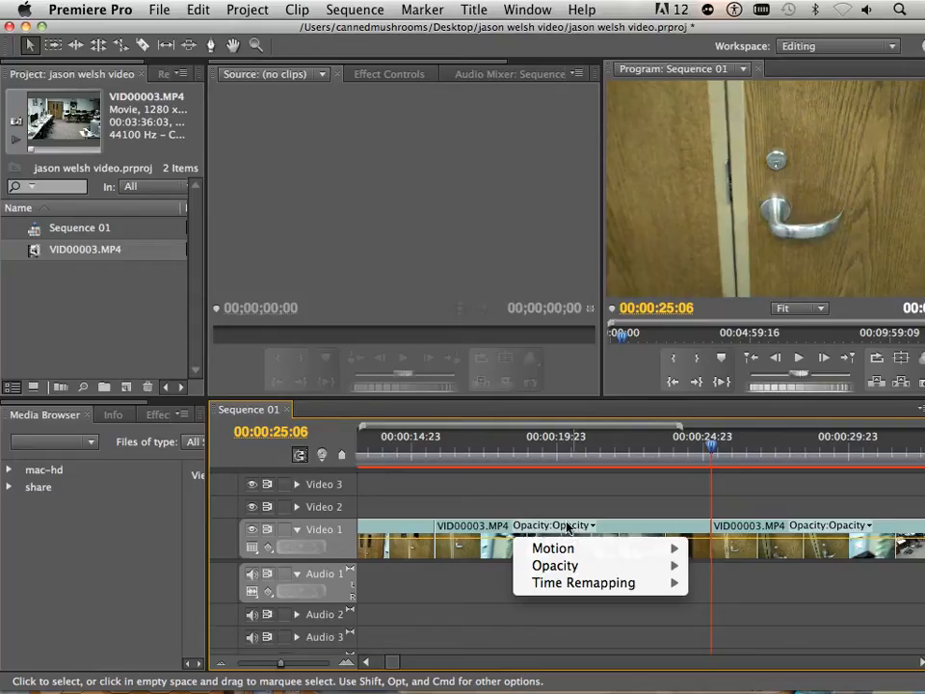
left_click(557, 526)
left_click(546, 526)
left_click(491, 527)
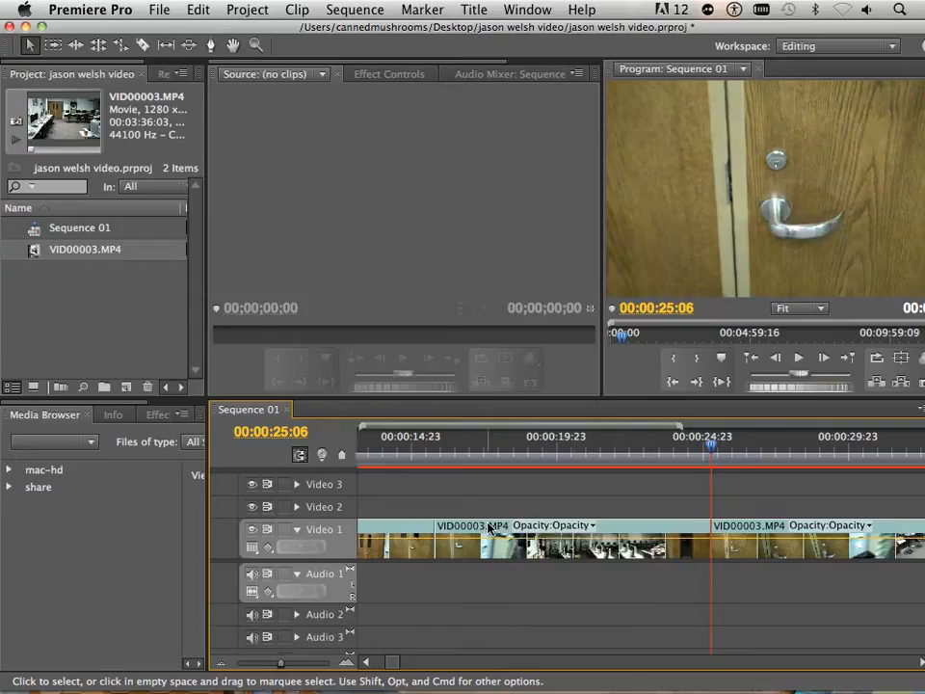
left_click(479, 527)
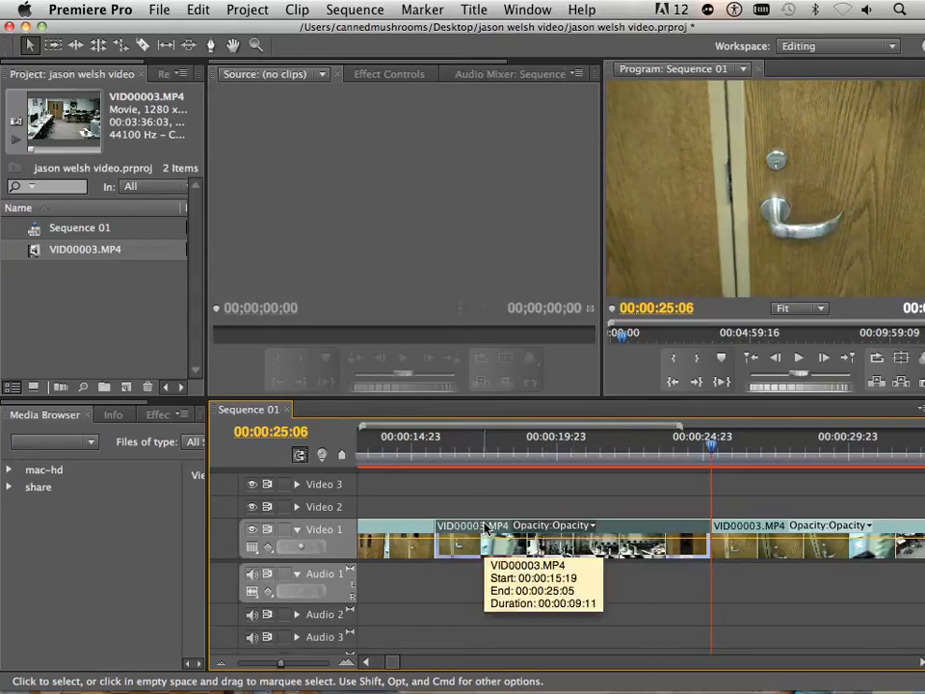
key("Delete")
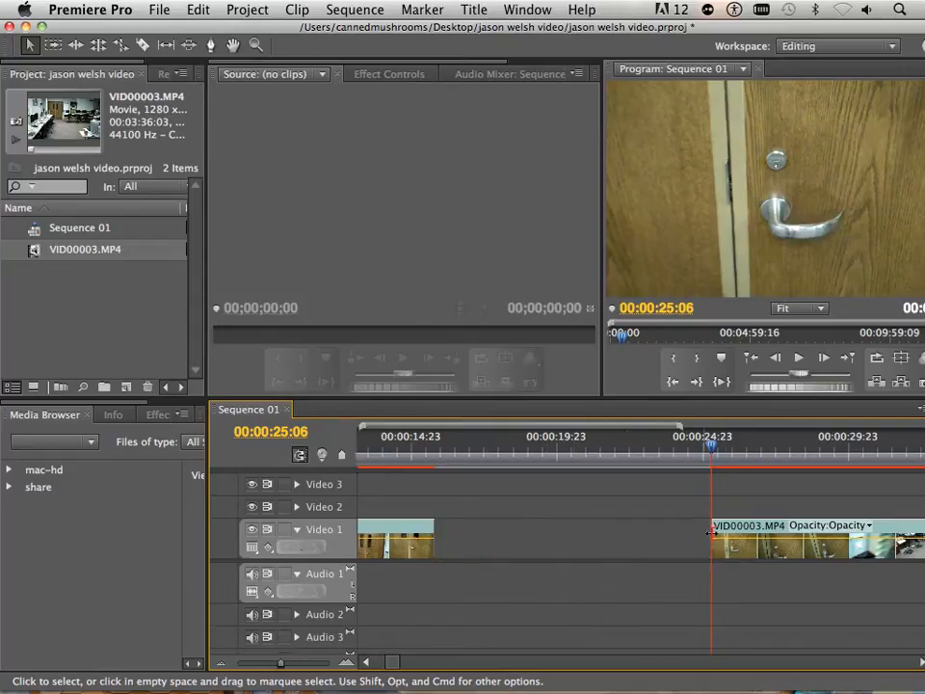
Move the later Video 1 clip against the cut at 00:00:15:19 to close the gap, and play back the join
left_click_drag(730, 531, 454, 564)
left_click_drag(407, 445, 404, 448)
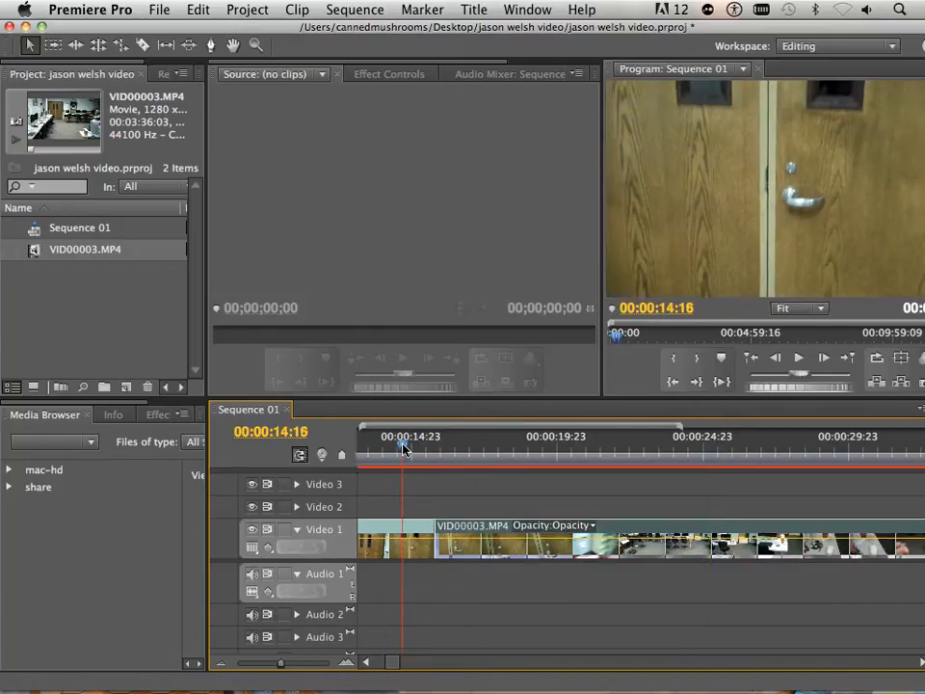
key("space")
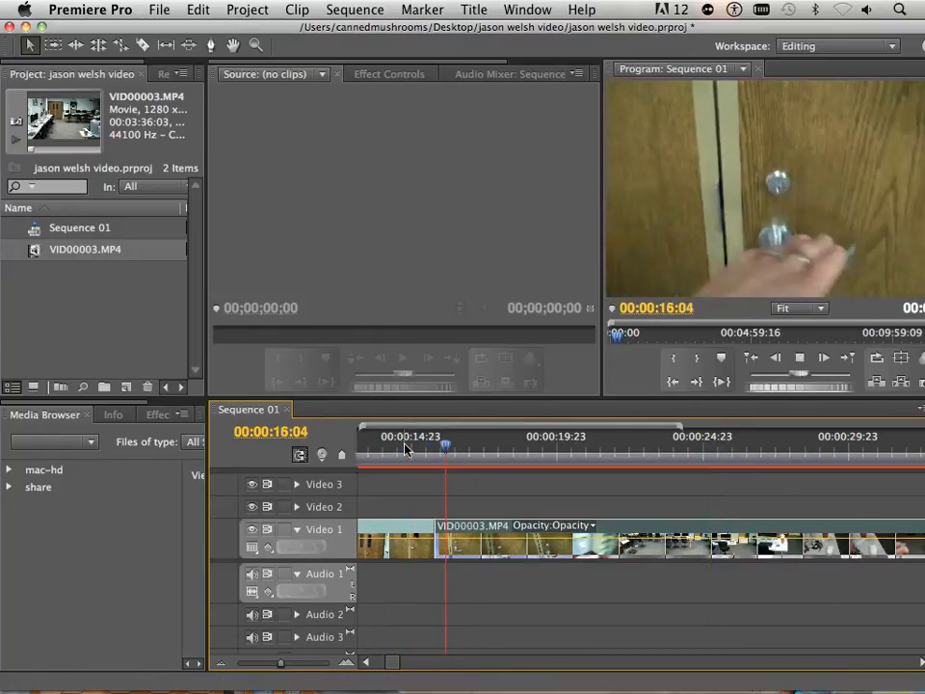
key("space")
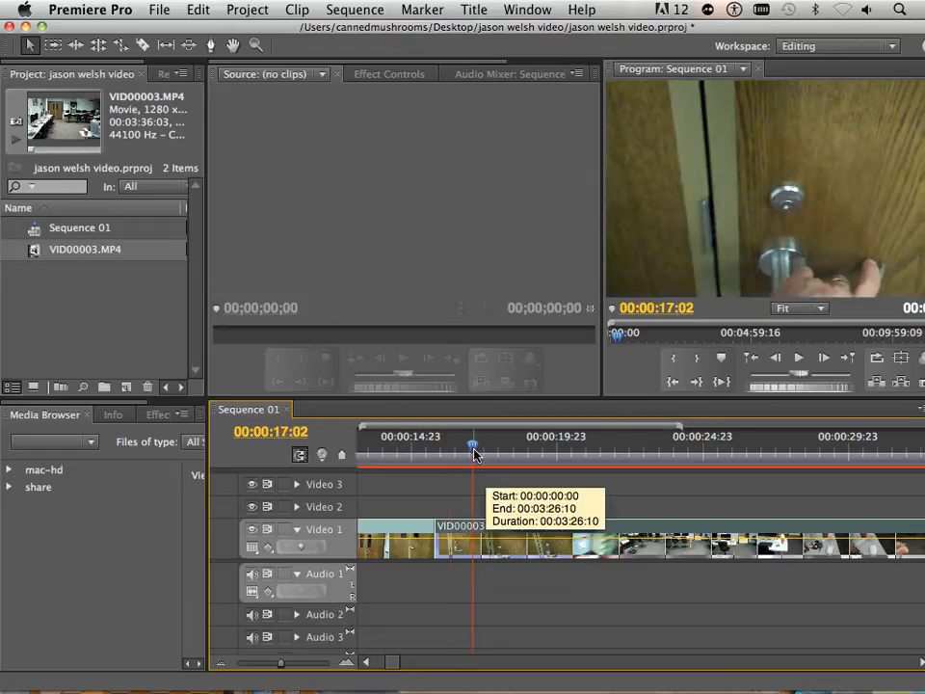
left_click_drag(471, 449, 419, 453)
key("space")
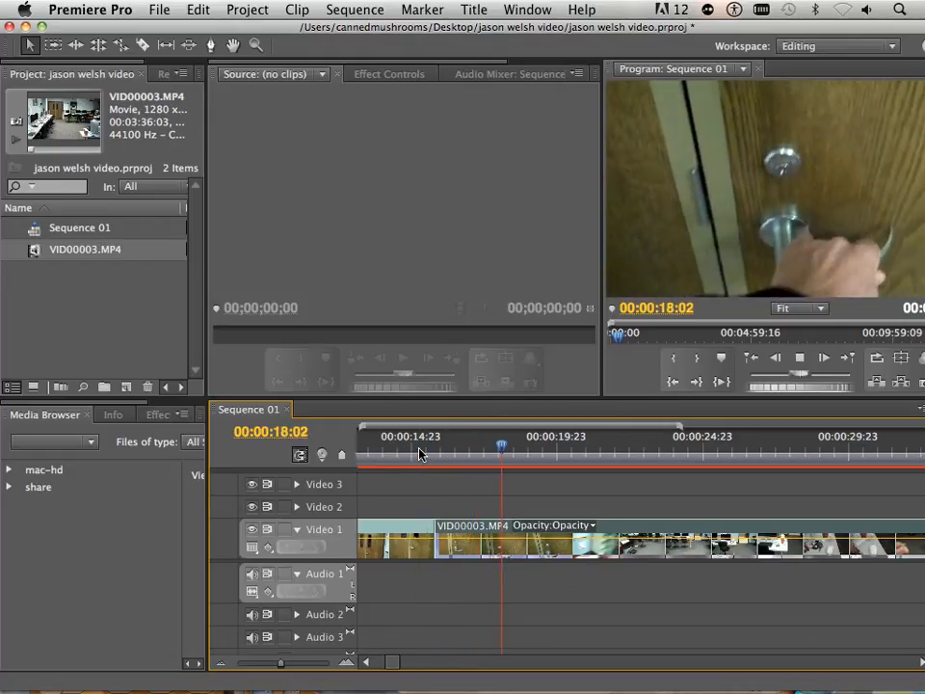
key("space")
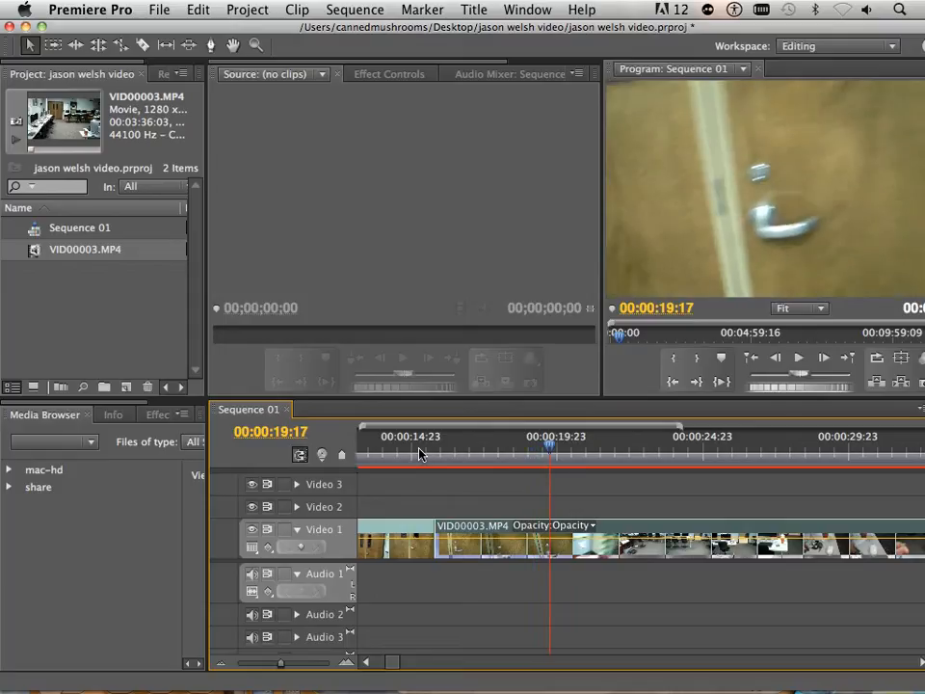
Position the playhead at 00:00:38:13 where the door reappears and razor-cut the Video 1 clip there
left_click_drag(539, 451, 718, 474)
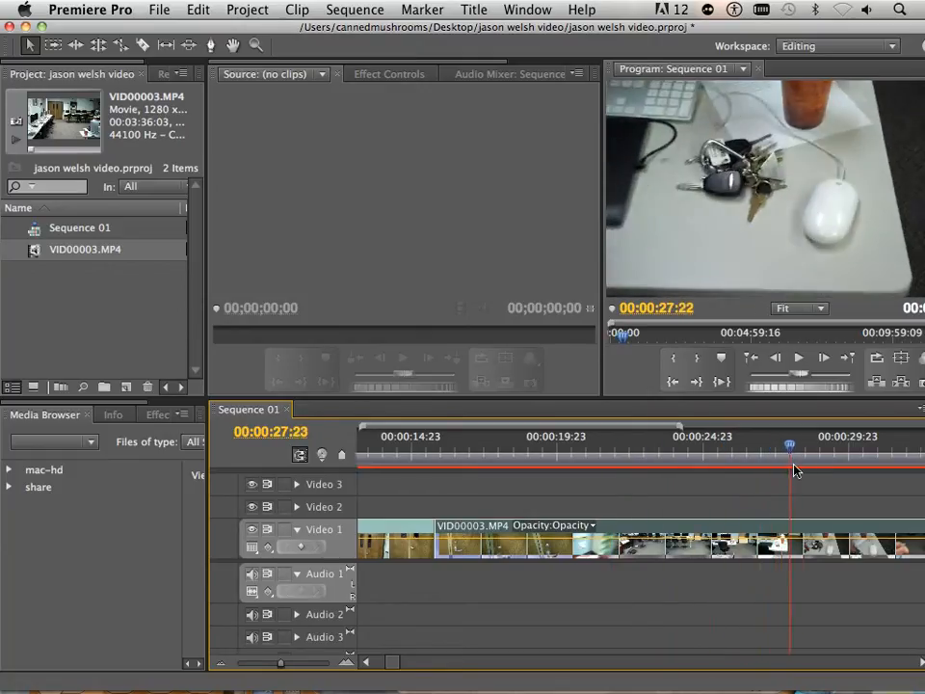
left_click_drag(856, 471, 890, 471)
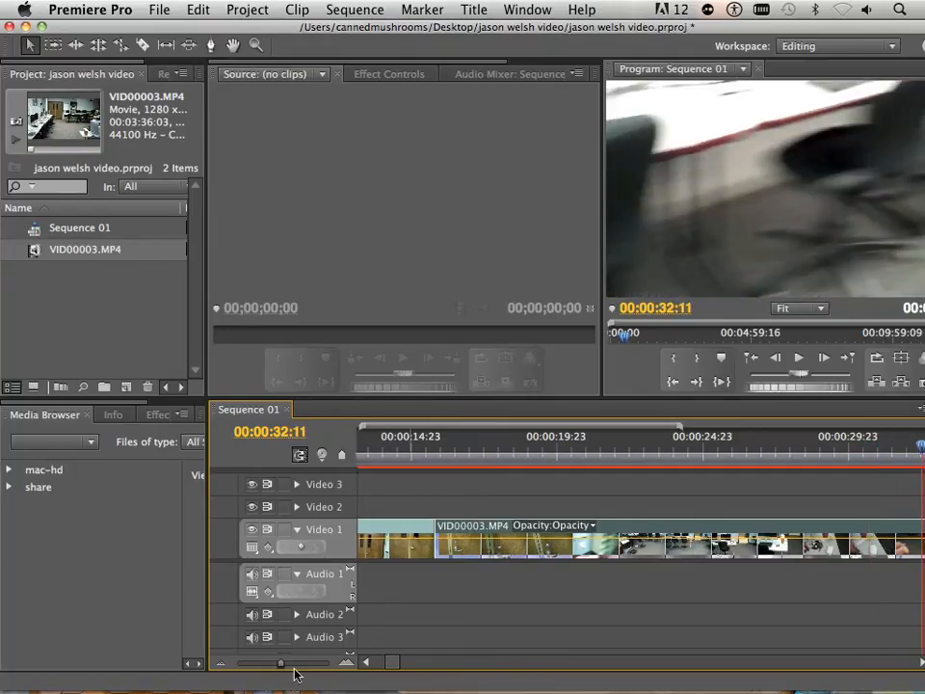
left_click_drag(277, 669, 262, 664)
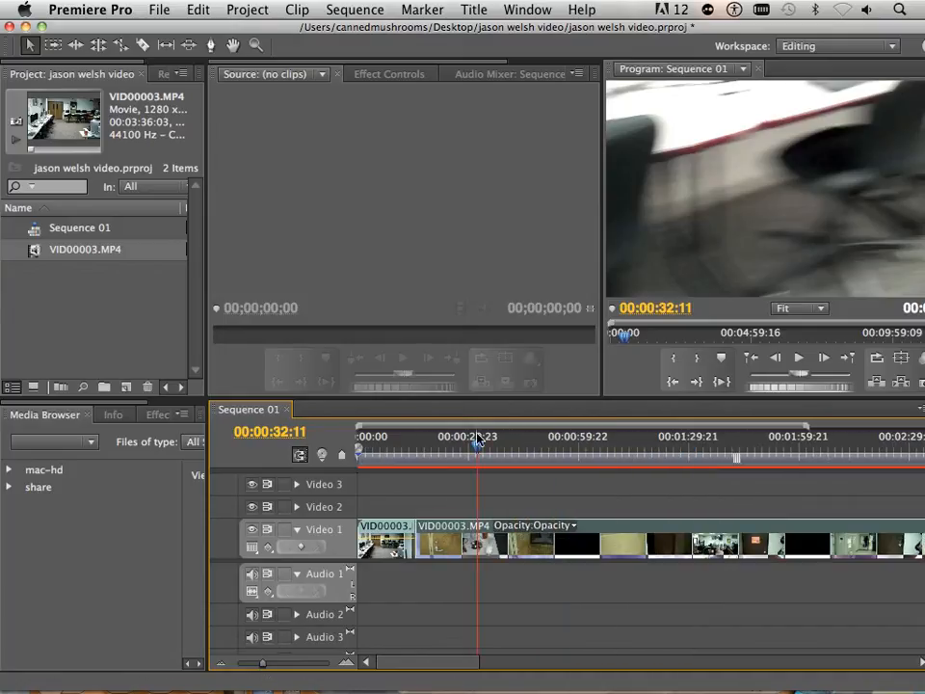
left_click_drag(476, 442, 500, 448)
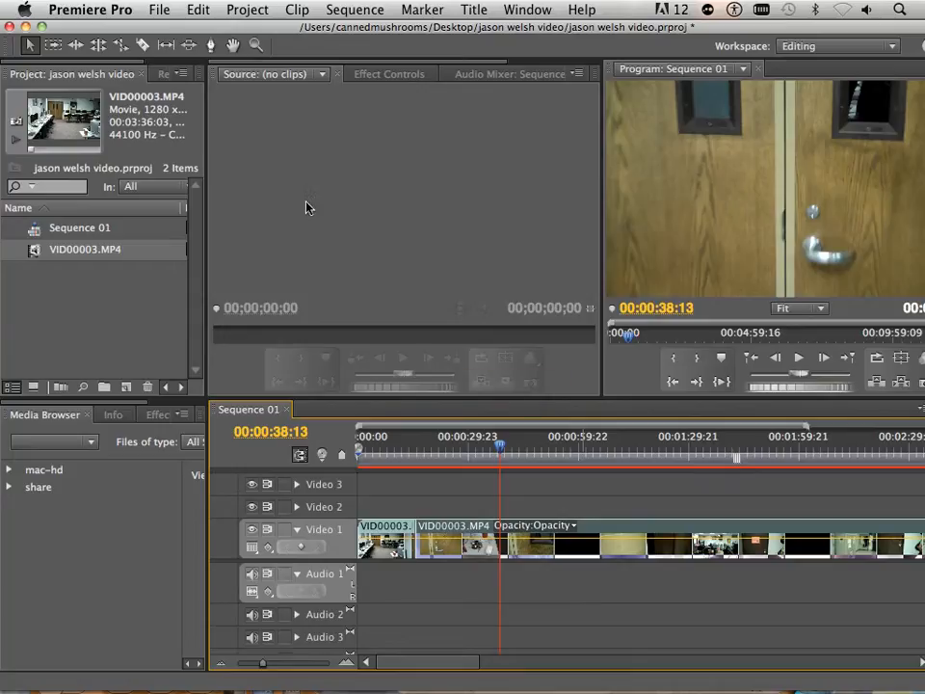
left_click(140, 46)
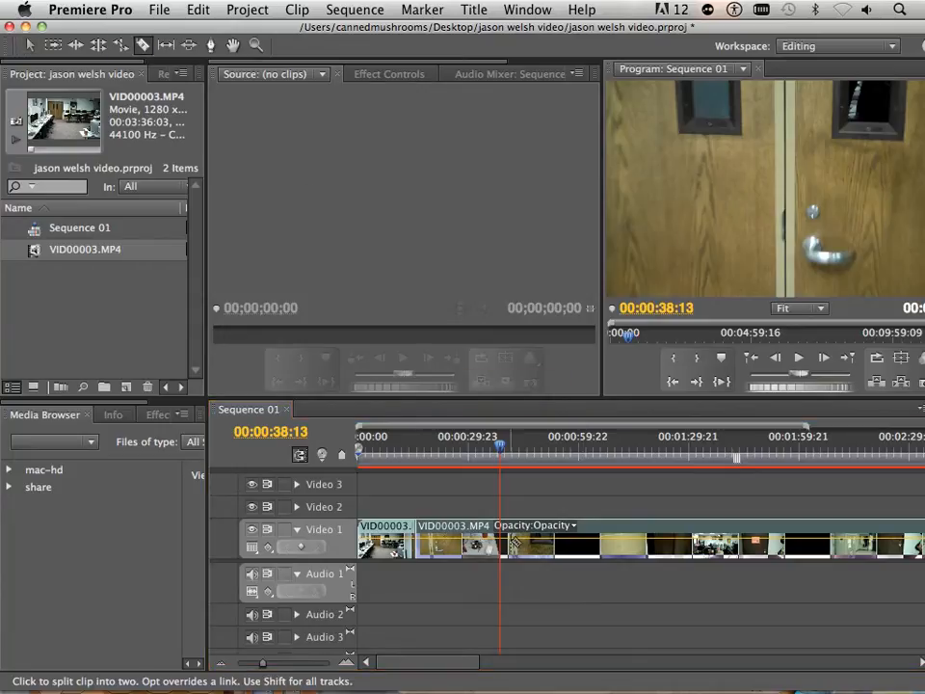
left_click(500, 533)
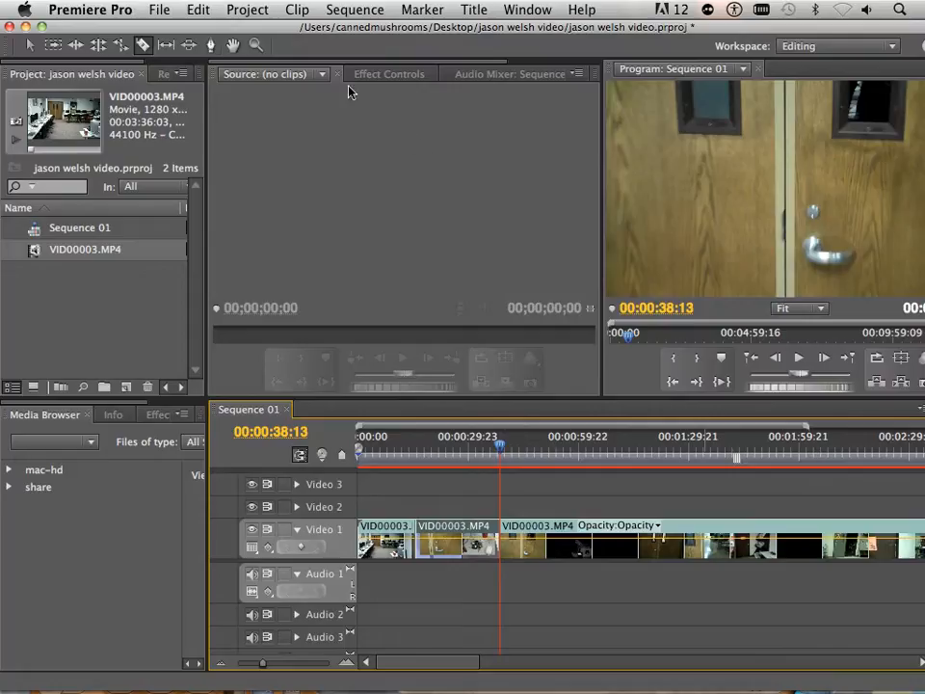
Delete the Video 1 segment between the cuts at 00:00:15:19 and 00:00:38:13
left_click(29, 46)
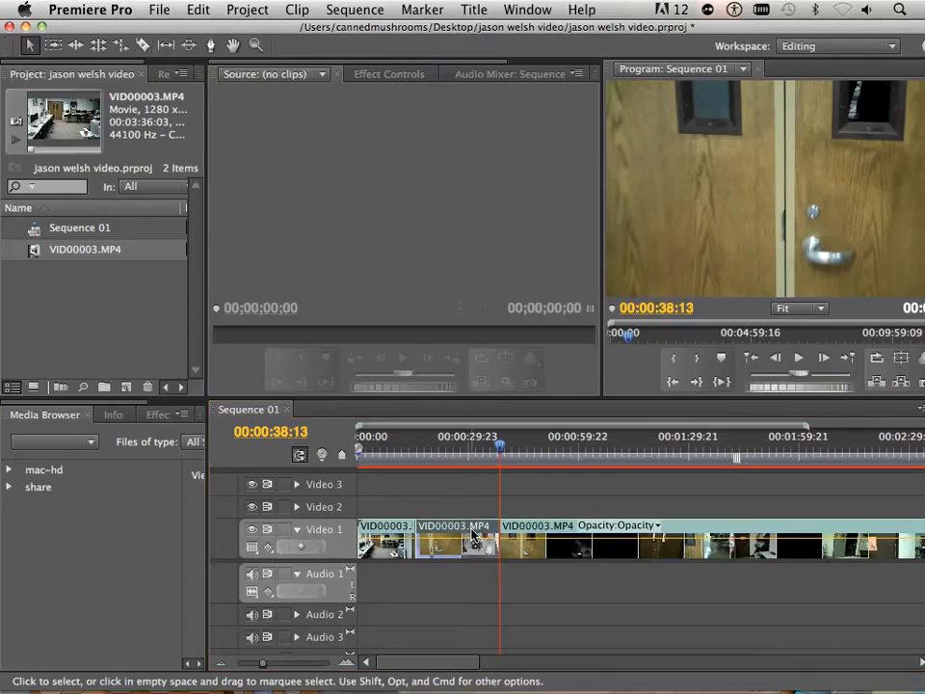
left_click_drag(500, 445, 407, 445)
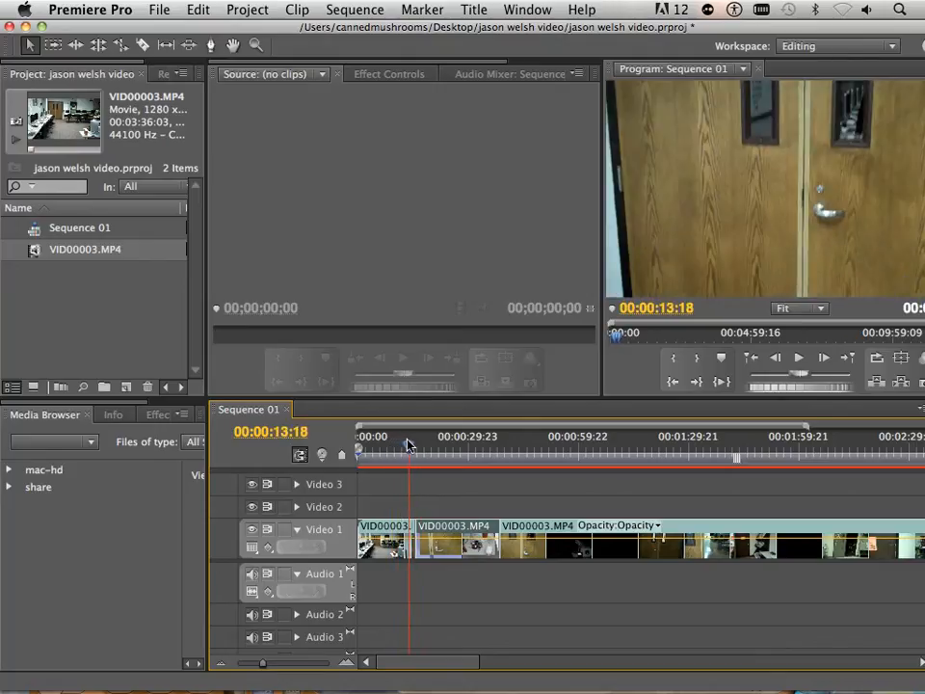
left_click(466, 533)
key("Delete")
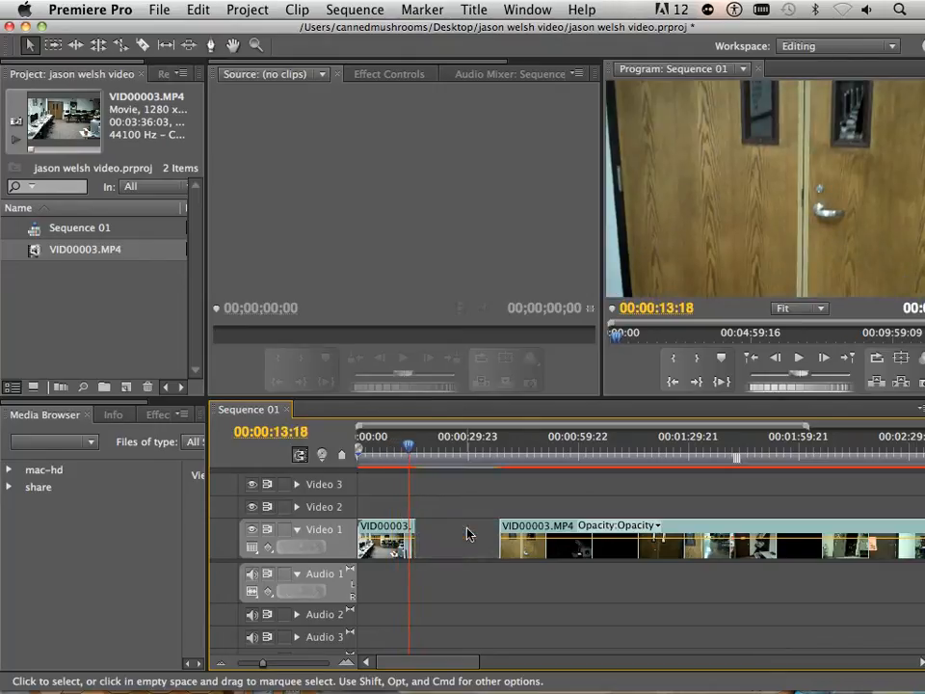
Close the gap by moving the remaining long clip against the first Video 1 clip, and play through the new join
left_click(597, 526)
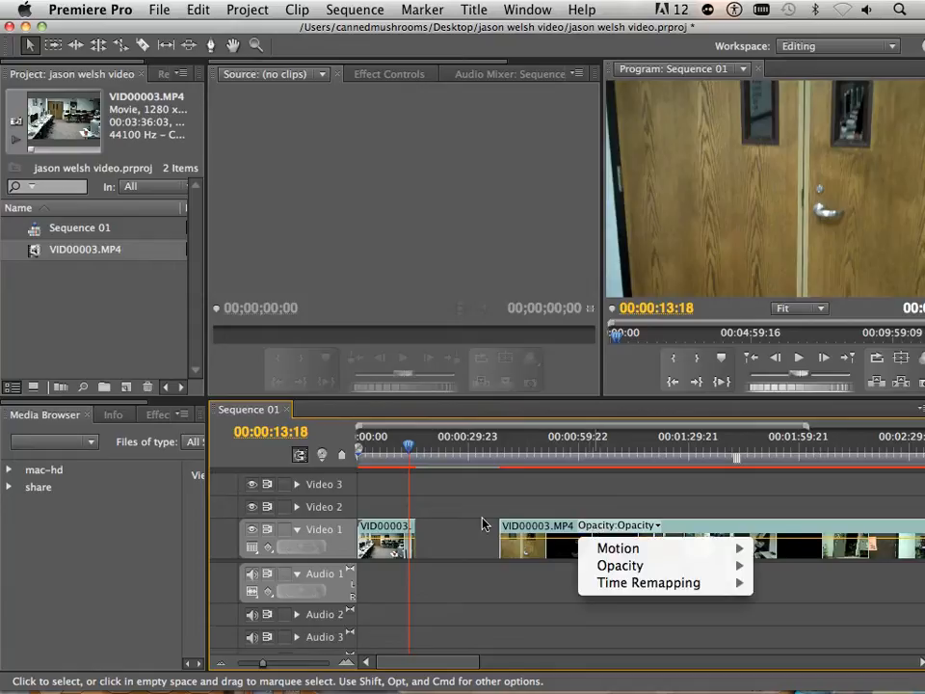
left_click_drag(522, 525, 441, 520)
left_click(389, 448)
key("space")
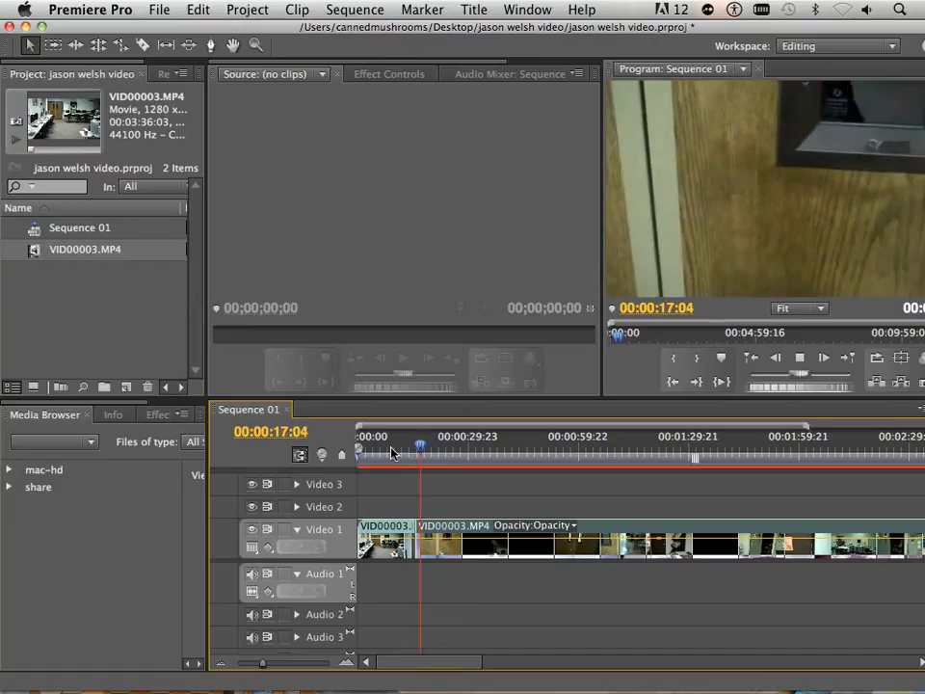
key("space")
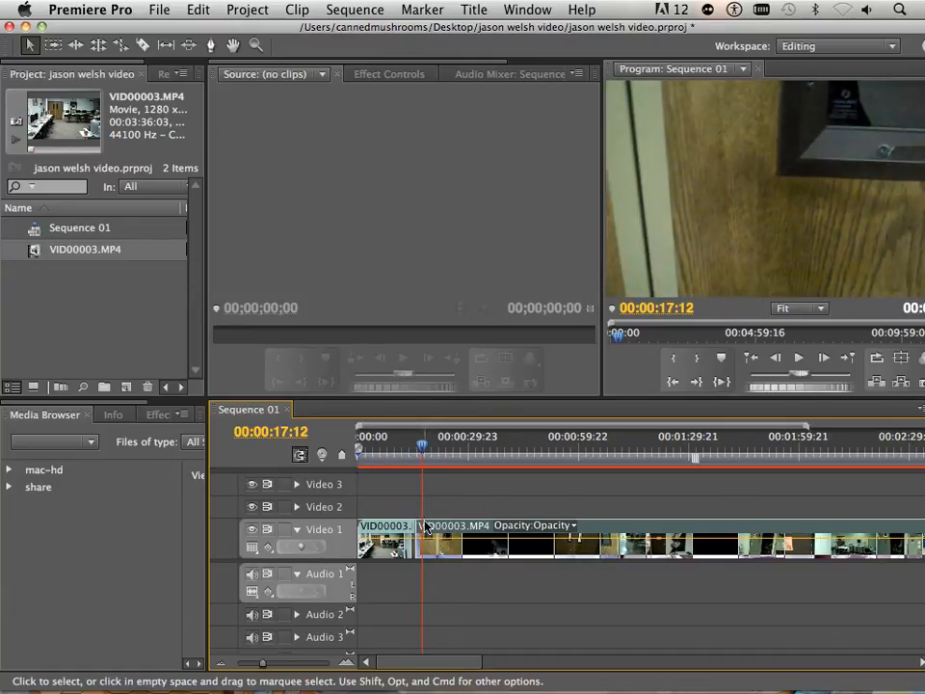
Position the playhead precisely at 00:00:17:07 and razor-cut the second Video 1 clip there
left_click_drag(263, 667, 295, 669)
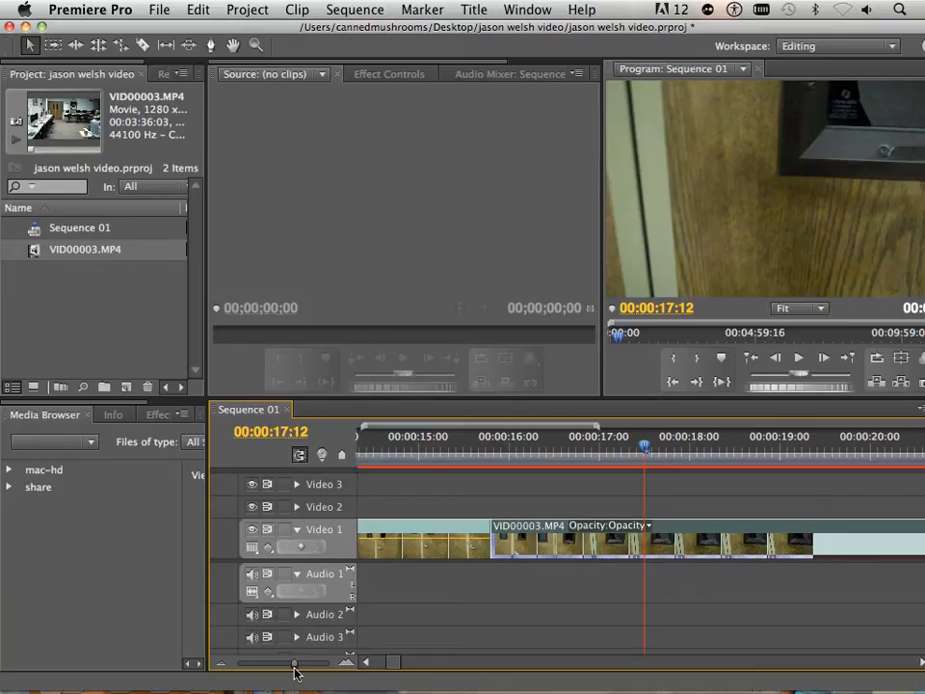
left_click_drag(644, 446, 628, 453)
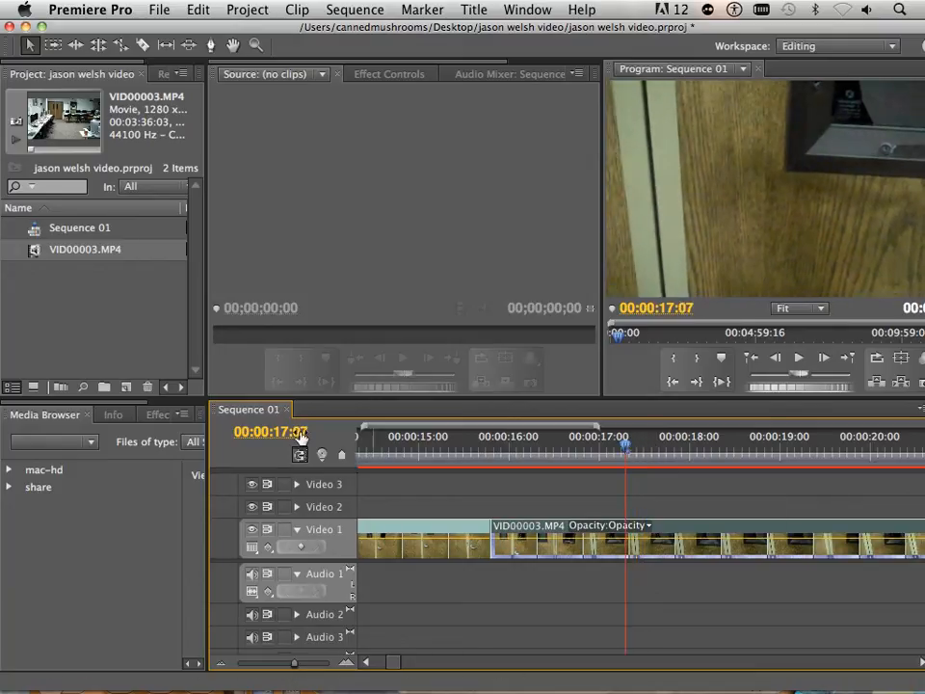
left_click(143, 44)
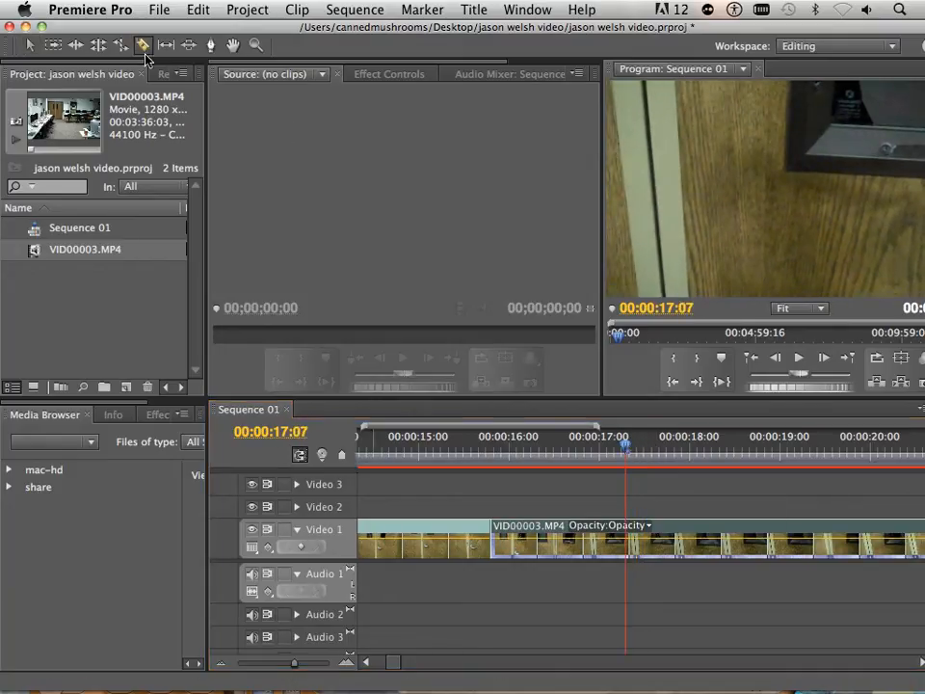
left_click(626, 526)
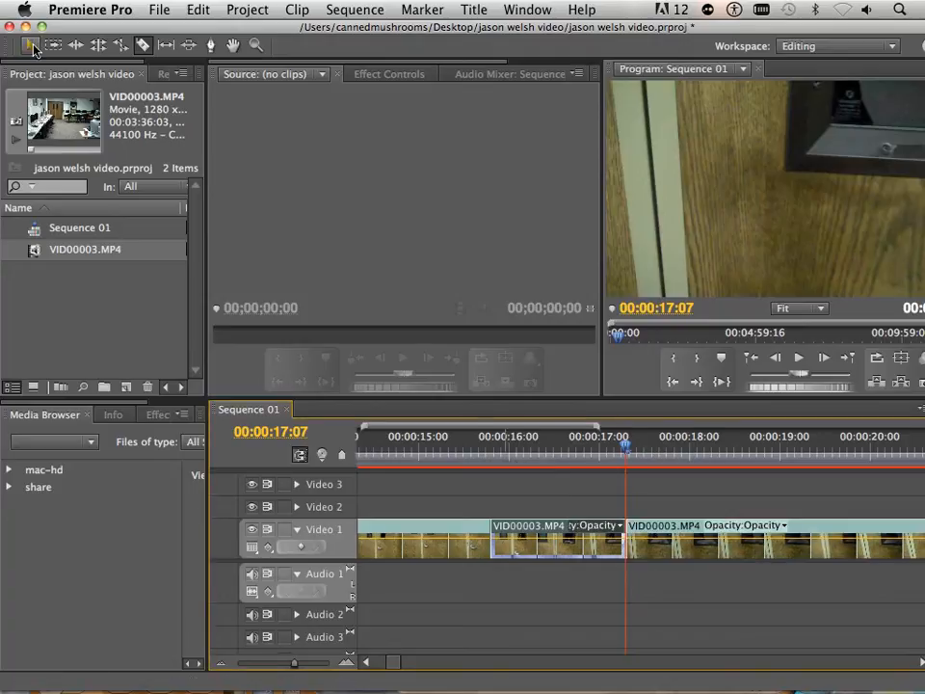
Delete the short Video 1 segment ending at 00:00:17:07 and move the following clip back to fill the gap
left_click(33, 45)
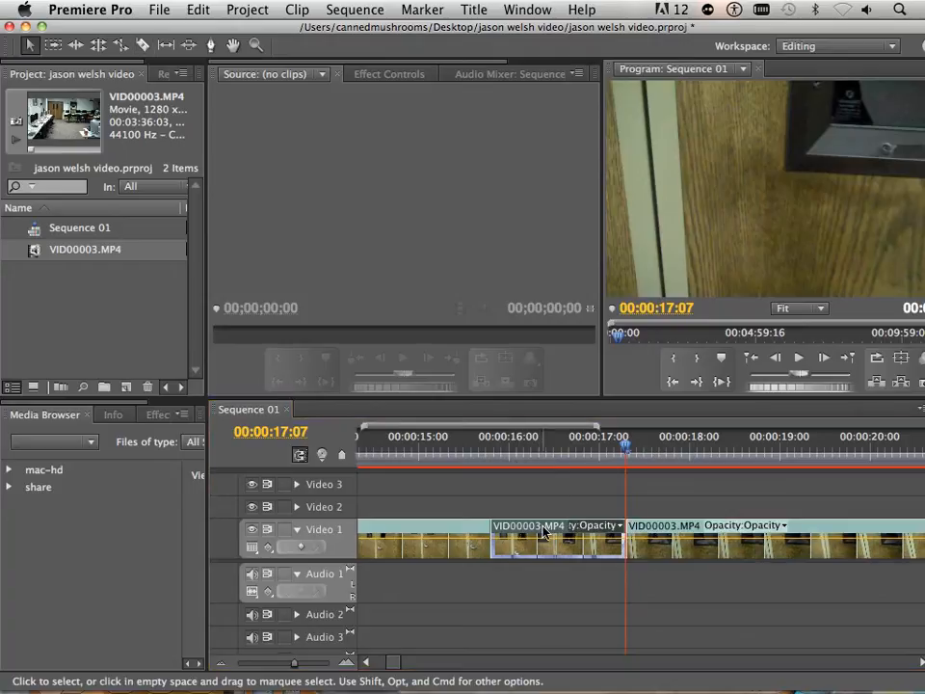
key("Delete")
left_click_drag(665, 533, 530, 538)
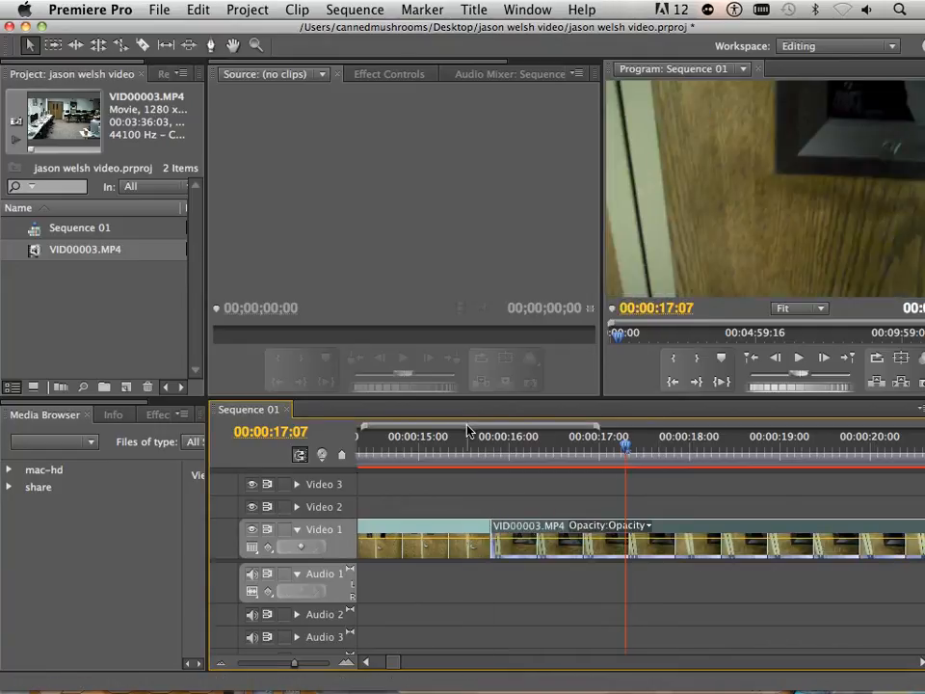
Play the sequence from 00:00:14:22 to 00:00:23:10 and razor-cut the second Video 1 clip there
left_click_drag(467, 425, 472, 427)
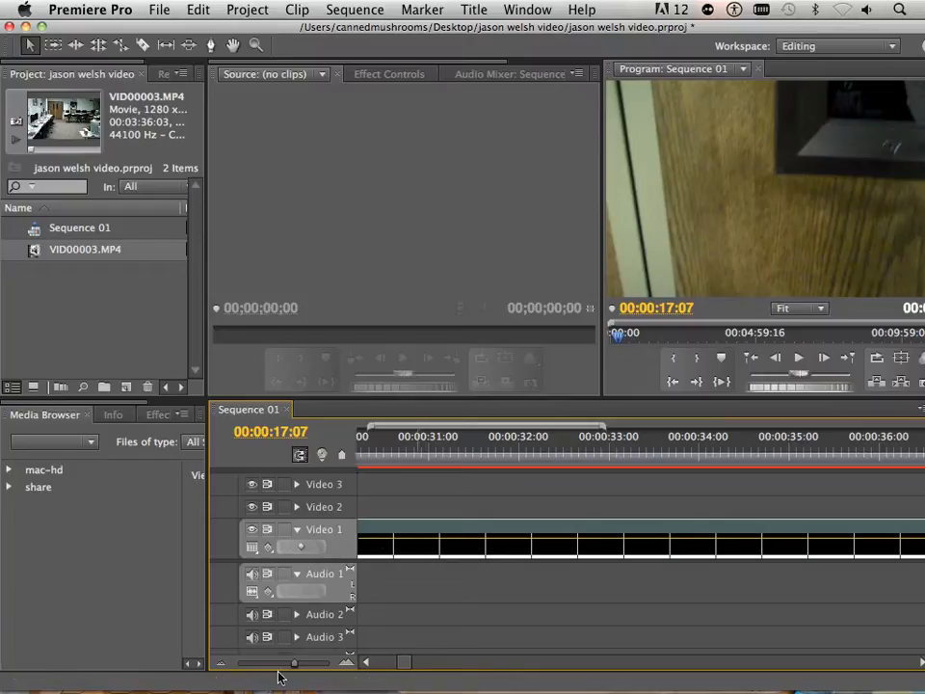
key("minus")
key("minus")
key("minus")
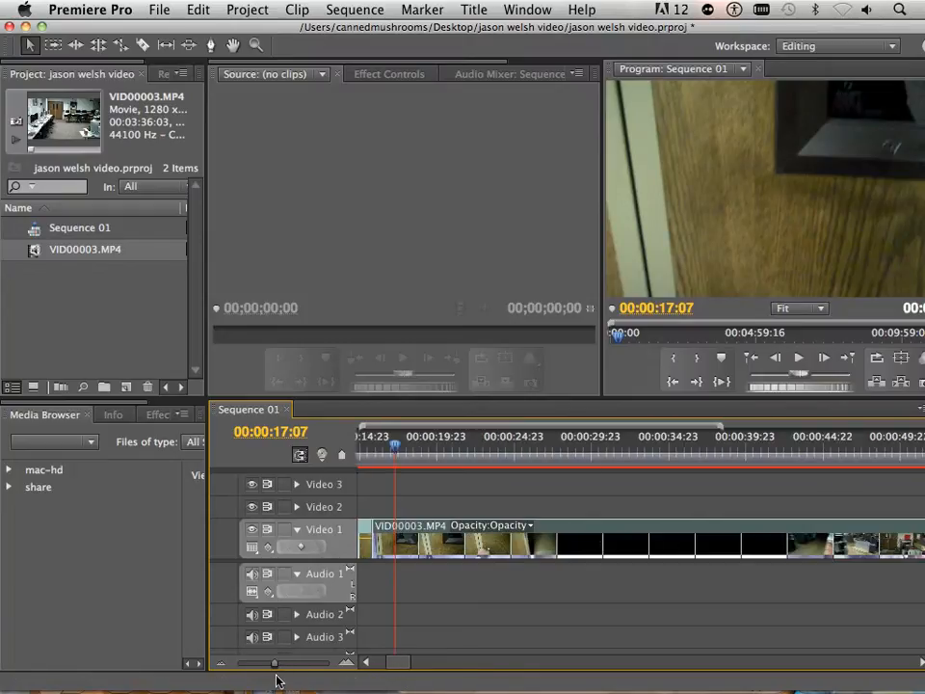
left_click_drag(399, 438, 361, 443)
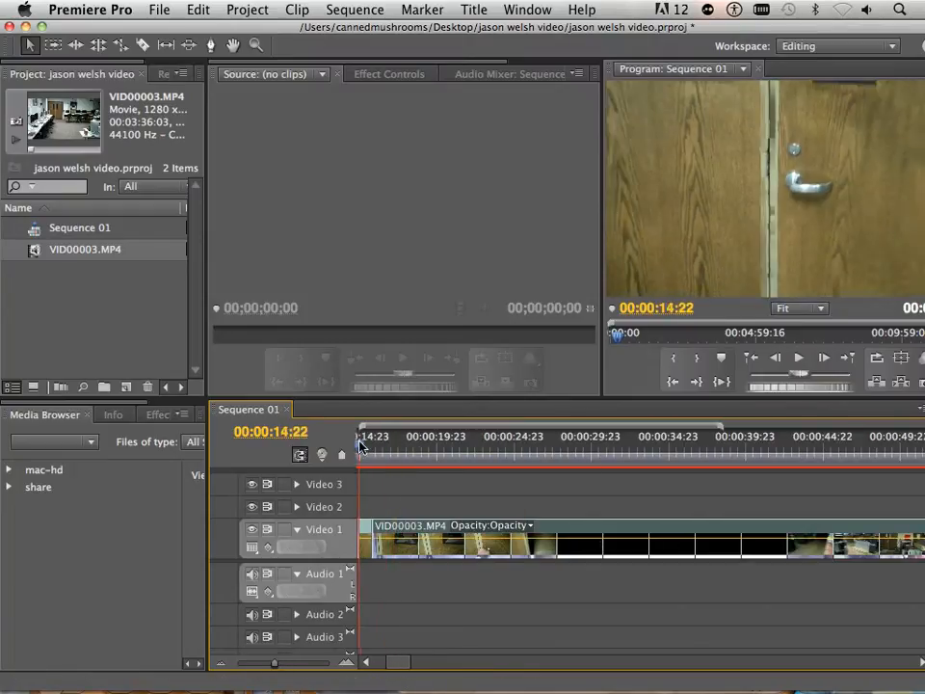
key("space")
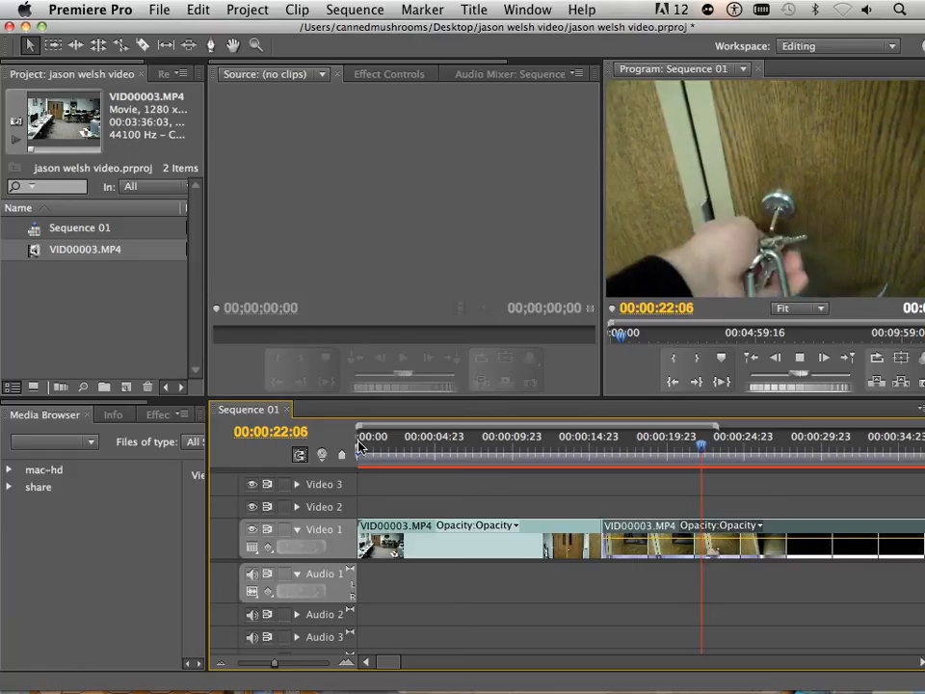
key("space")
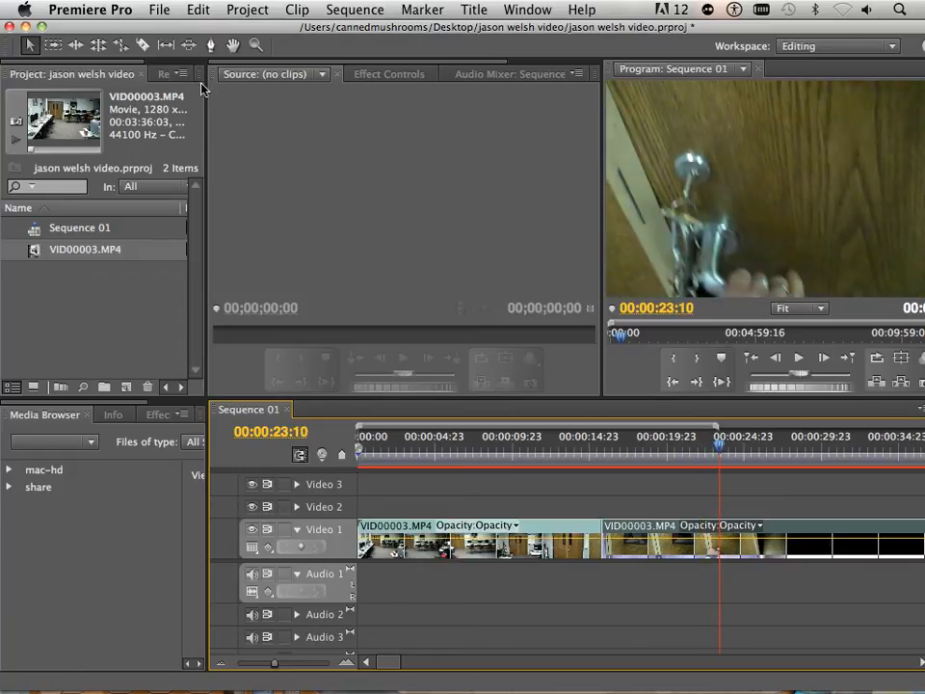
left_click(143, 45)
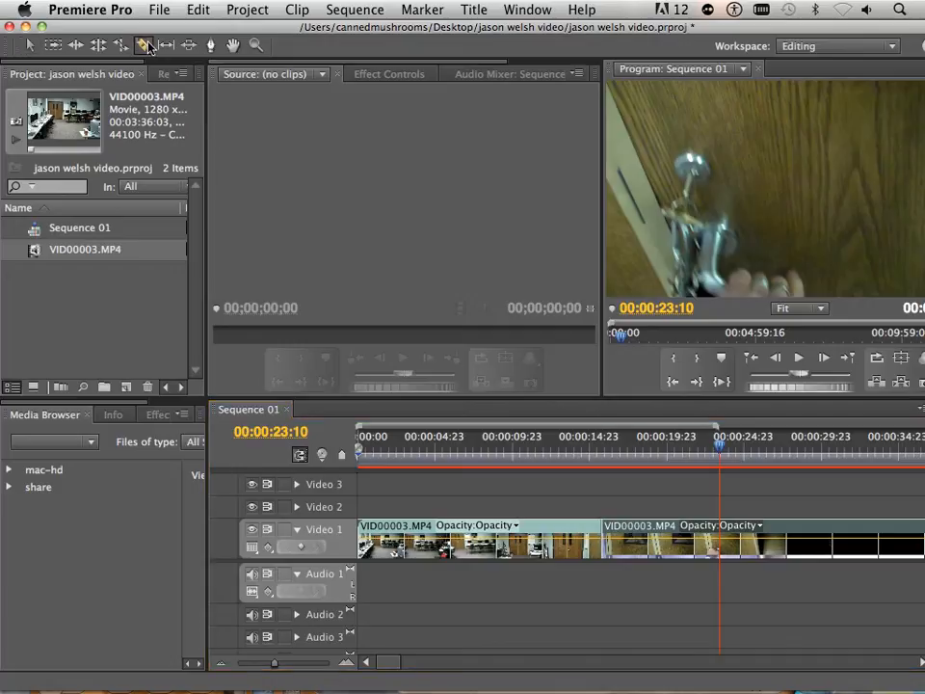
left_click(720, 540)
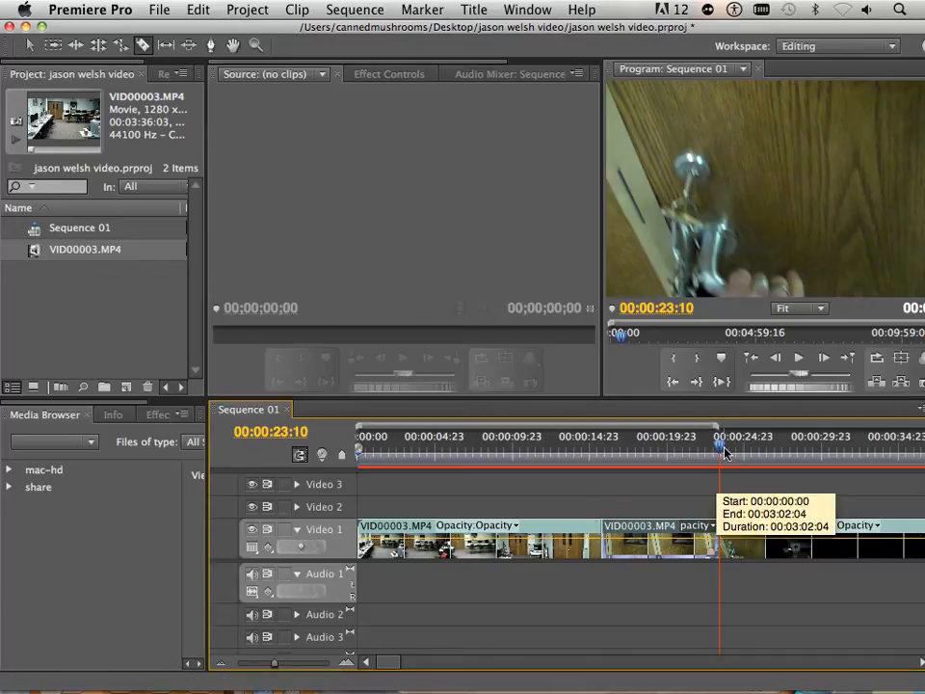
Position the playhead at 00:01:02:18, razor-cut the last Video 1 clip there, and return to the Selection tool
left_click_drag(720, 446, 742, 450)
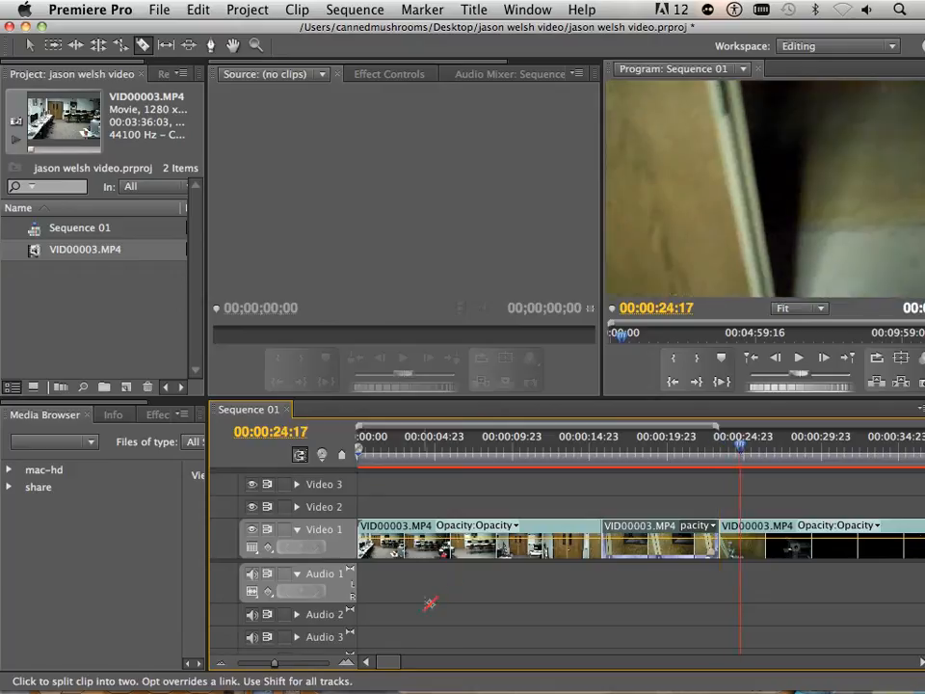
left_click_drag(273, 669, 262, 665)
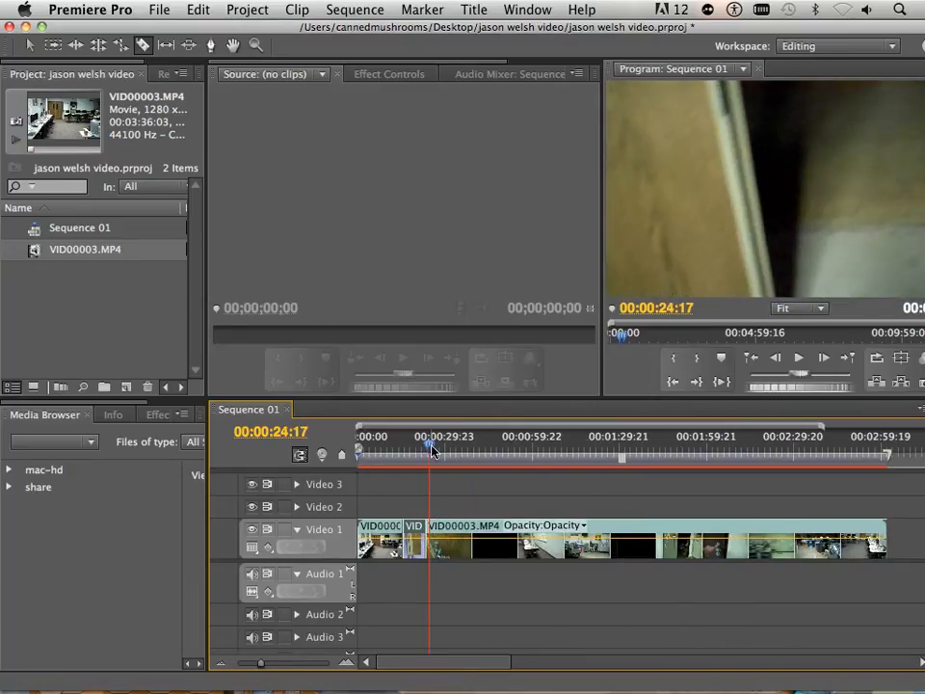
left_click_drag(431, 450, 545, 458)
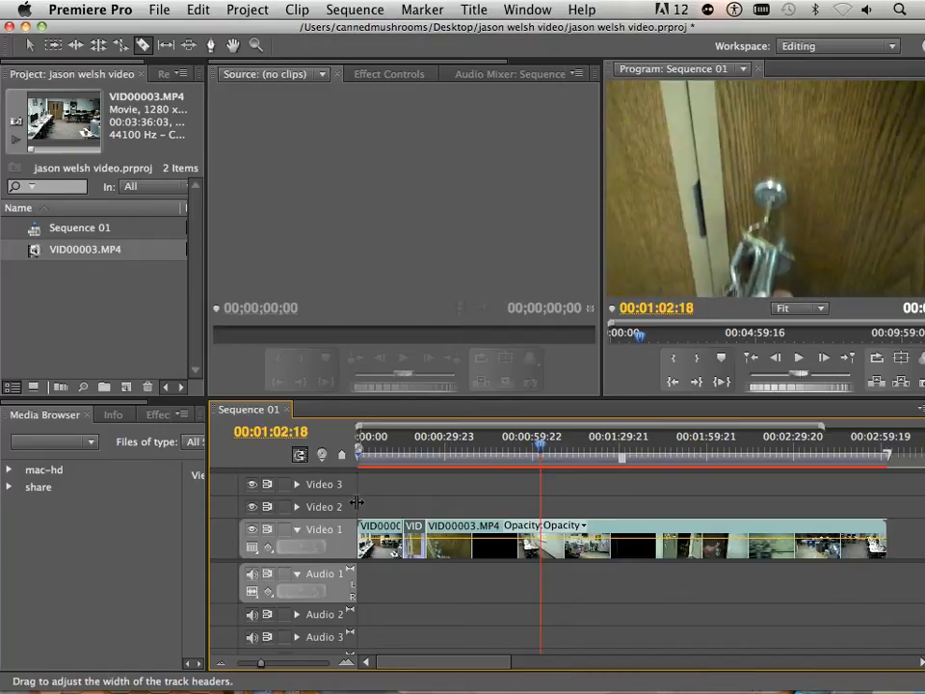
left_click(542, 535)
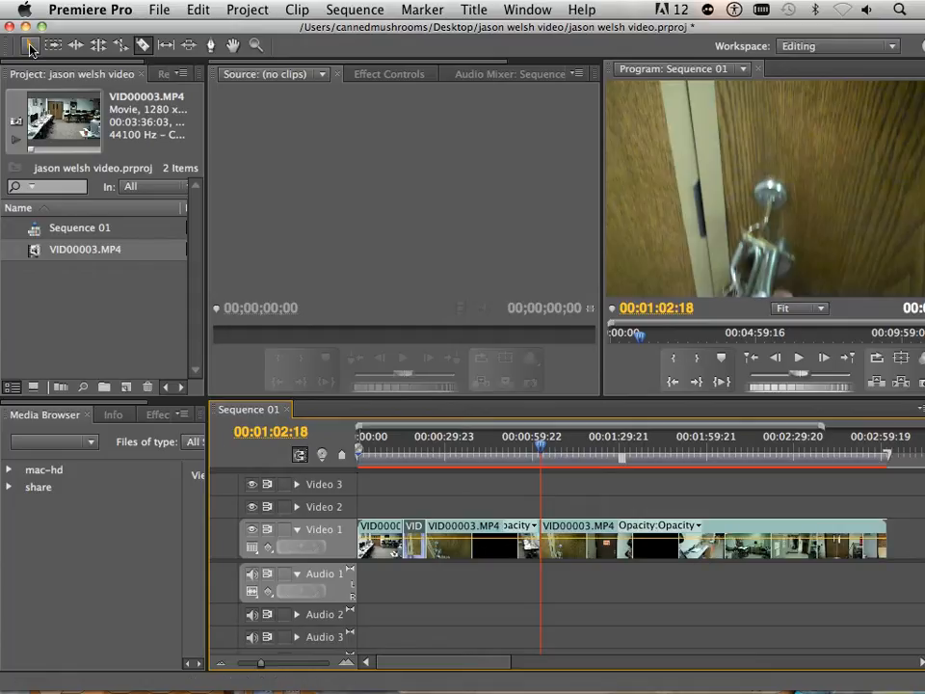
left_click(29, 46)
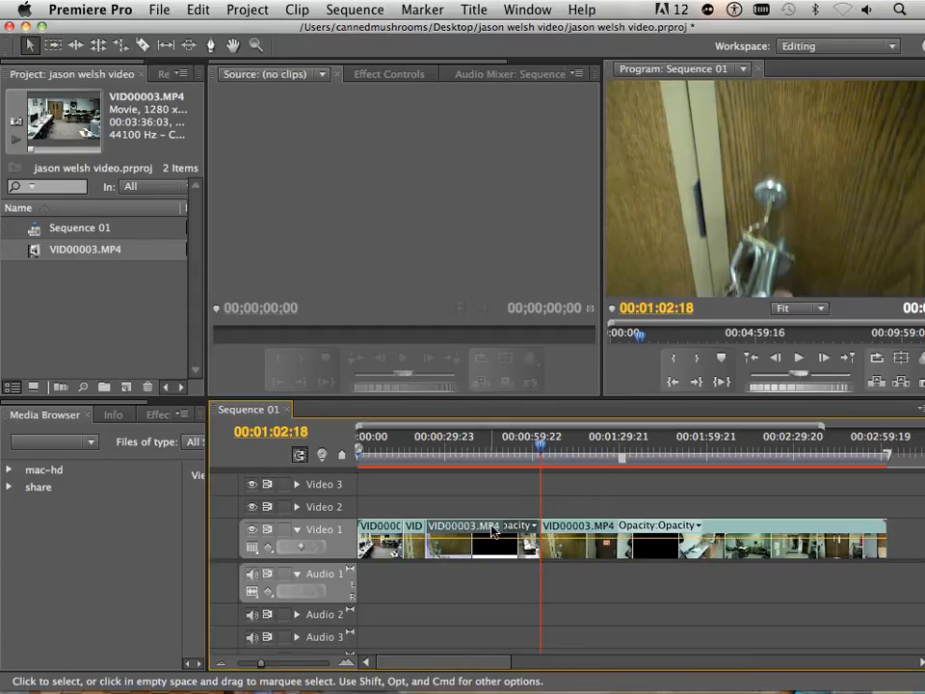
Delete the Video 1 segment ending at 00:01:02:18, move the last clip back against the second clip, and play across the join
left_click_drag(492, 528, 443, 530)
left_click_drag(419, 450, 397, 452)
key("space")
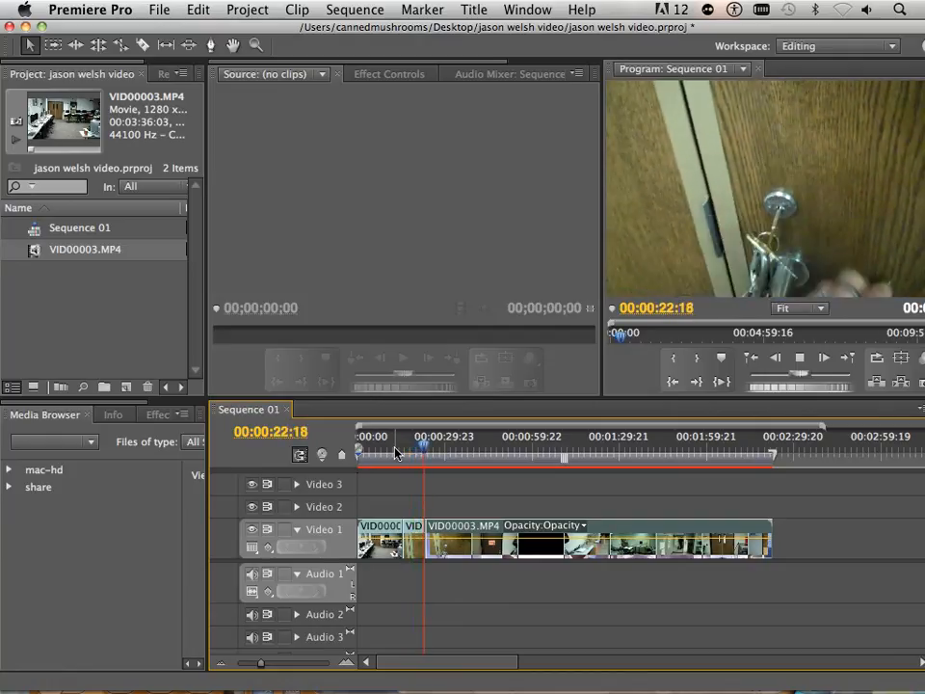
key("space")
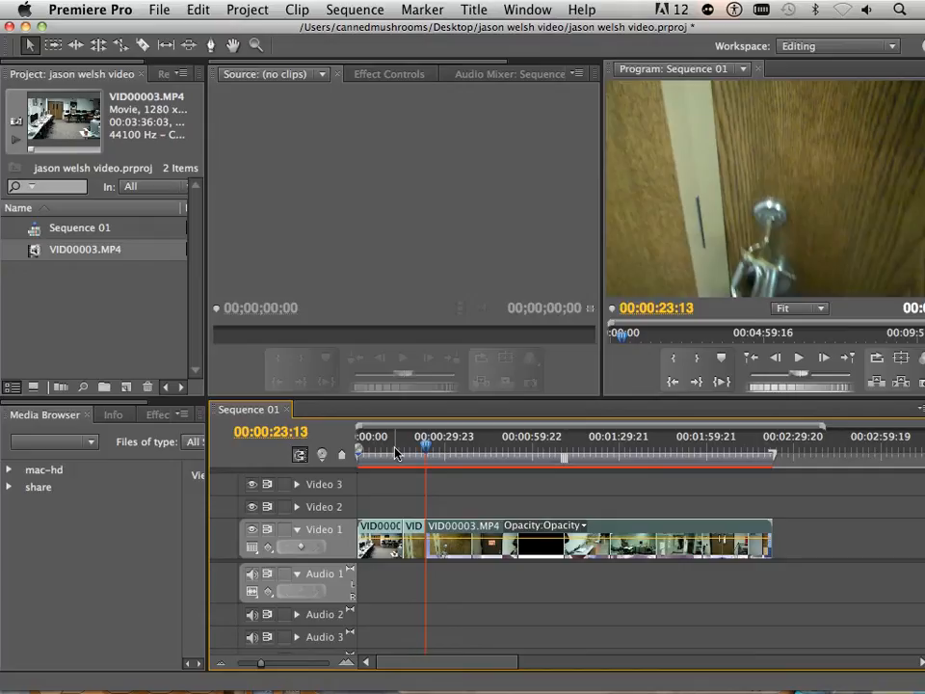
key("space")
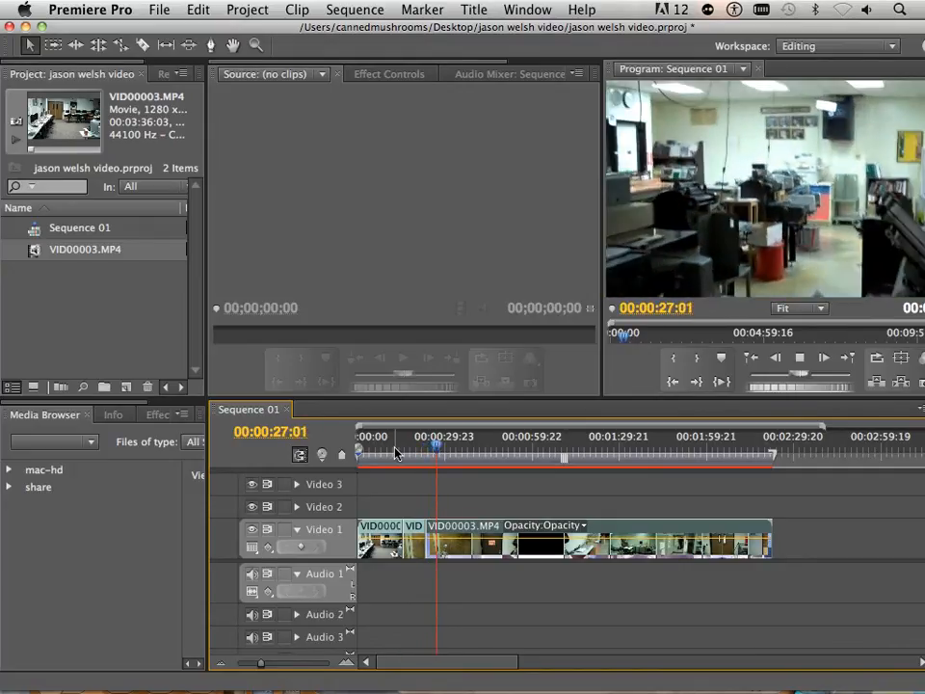
key("space")
Replay the transition between the first and second Video 1 clips from 00:00:13:23 to examine how the cut looks
left_click_drag(447, 449, 400, 448)
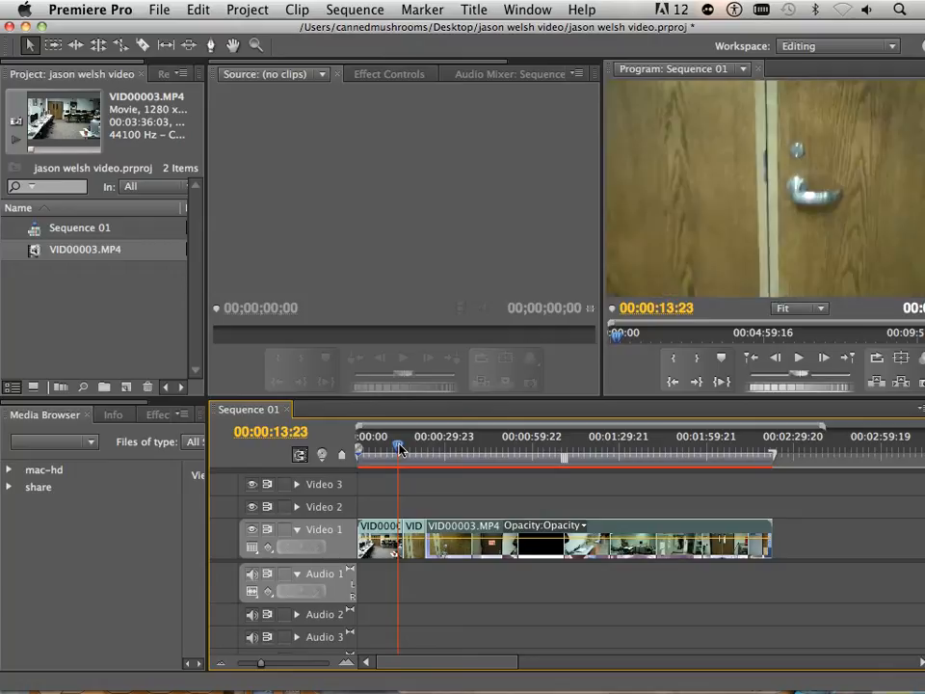
key("space")
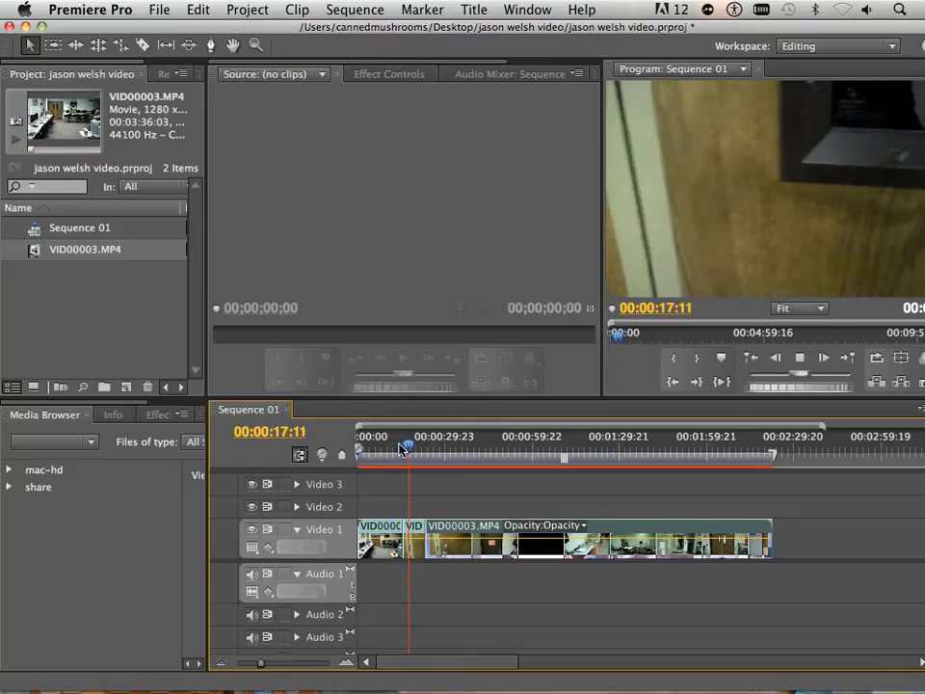
key("space")
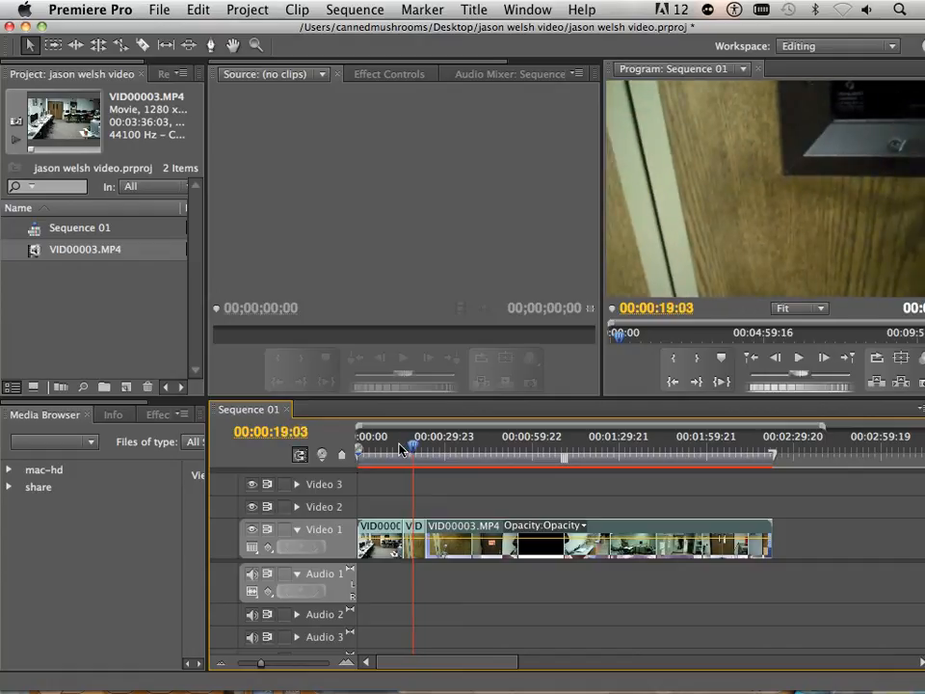
mouse_move(416, 446)
left_mouse_down()
mouse_move(392, 448)
mouse_move(404, 450)
left_mouse_up()
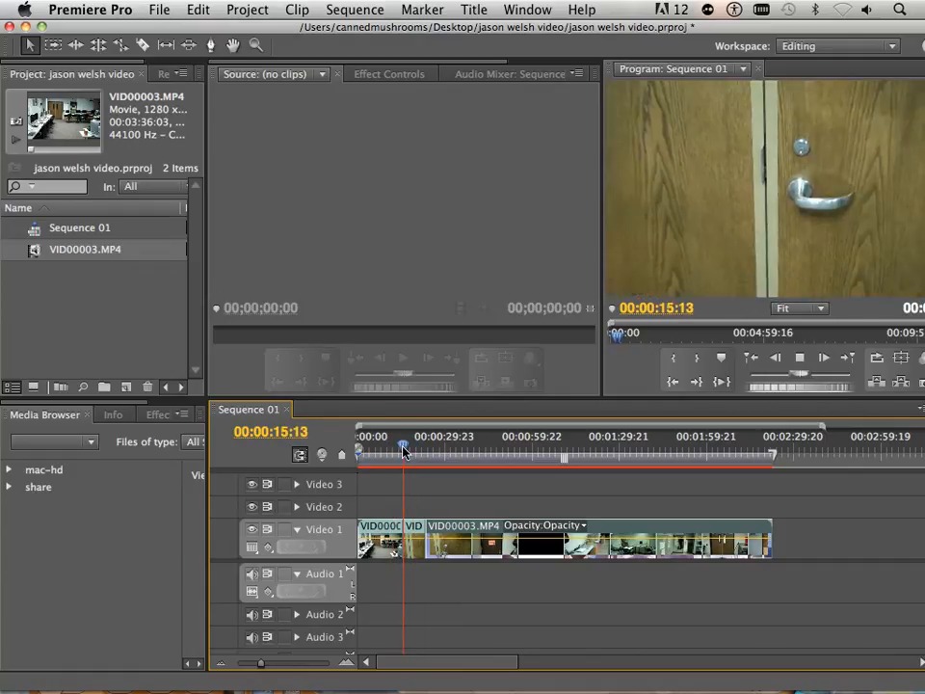
key("space")
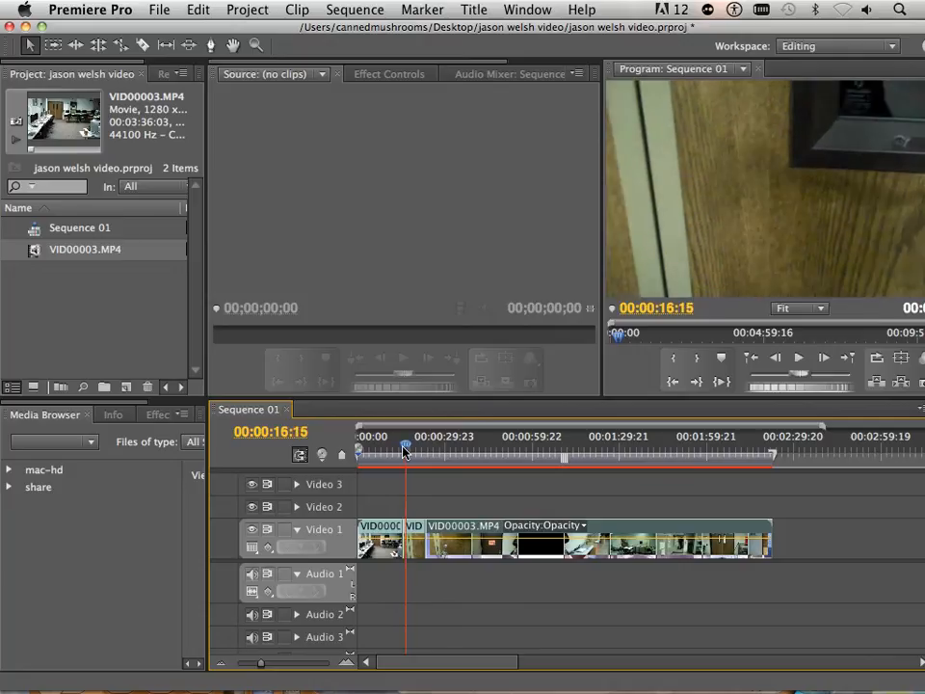
left_click_drag(403, 450, 397, 450)
Shift the second and third Video 1 clips to open a gap and extend the first clip's end to 00:00:19:11
left_click_drag(538, 612, 436, 530)
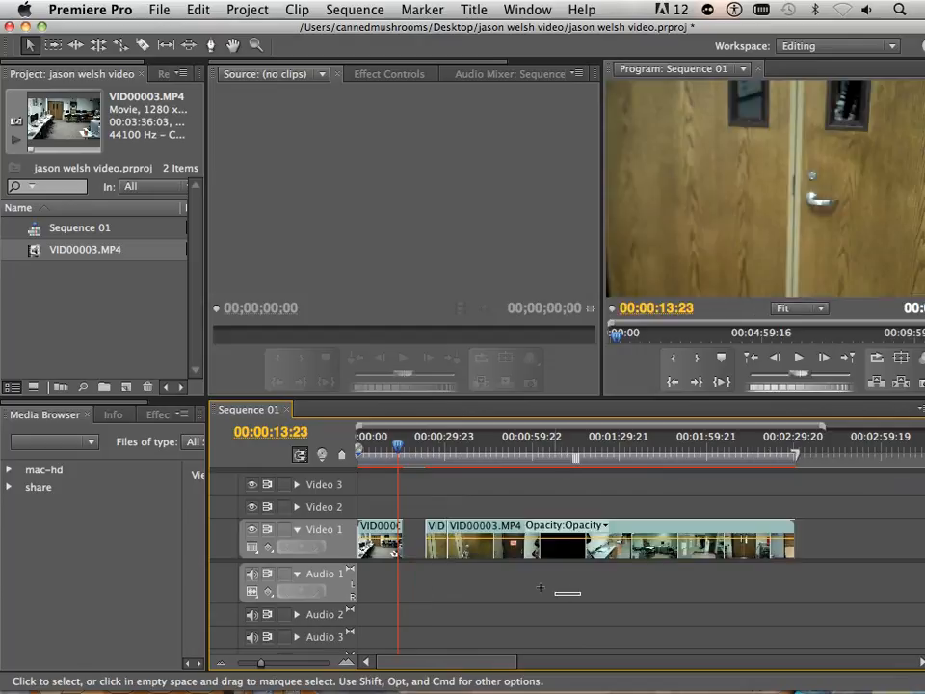
left_click_drag(540, 587, 409, 531)
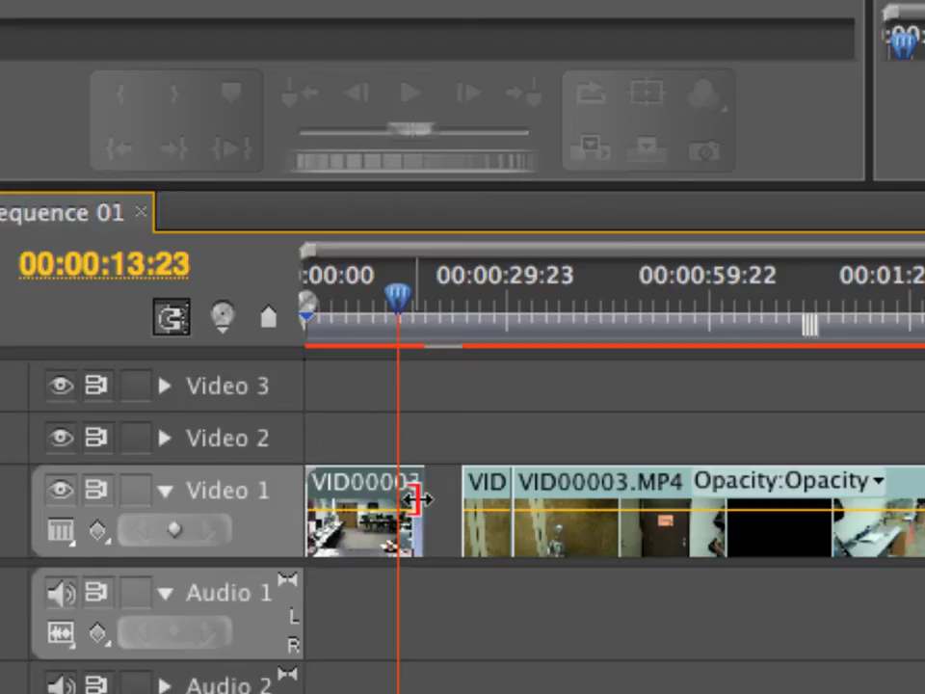
left_click_drag(417, 495, 426, 495)
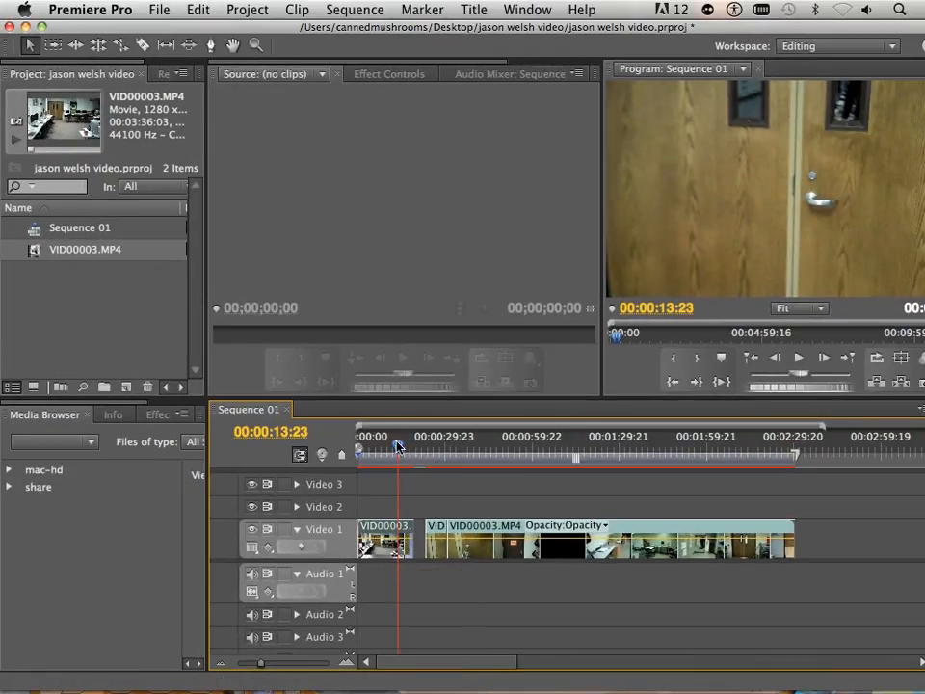
Position the playhead at 00:00:16:11, razor-cut the extended first clip there, and return to the Selection tool
mouse_move(397, 446)
left_mouse_down()
mouse_move(418, 446)
mouse_move(405, 448)
left_mouse_up()
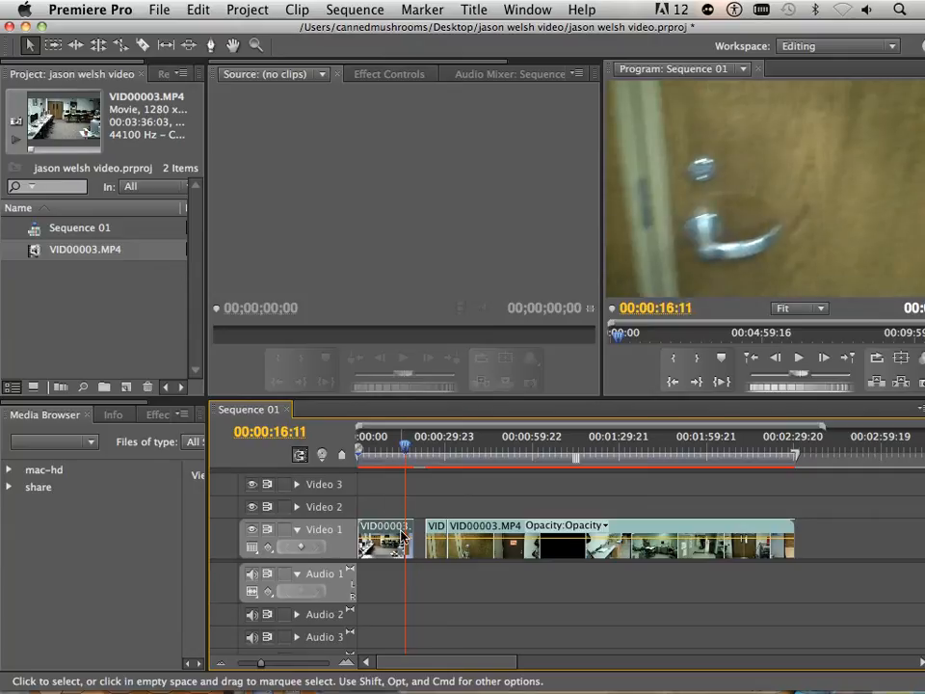
left_click(143, 45)
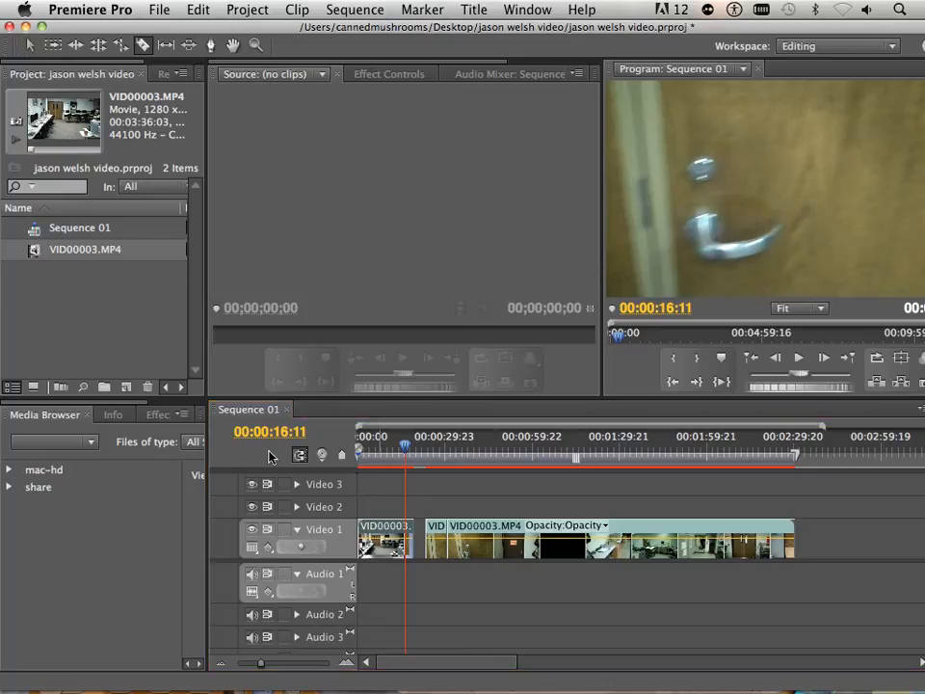
left_click(410, 532)
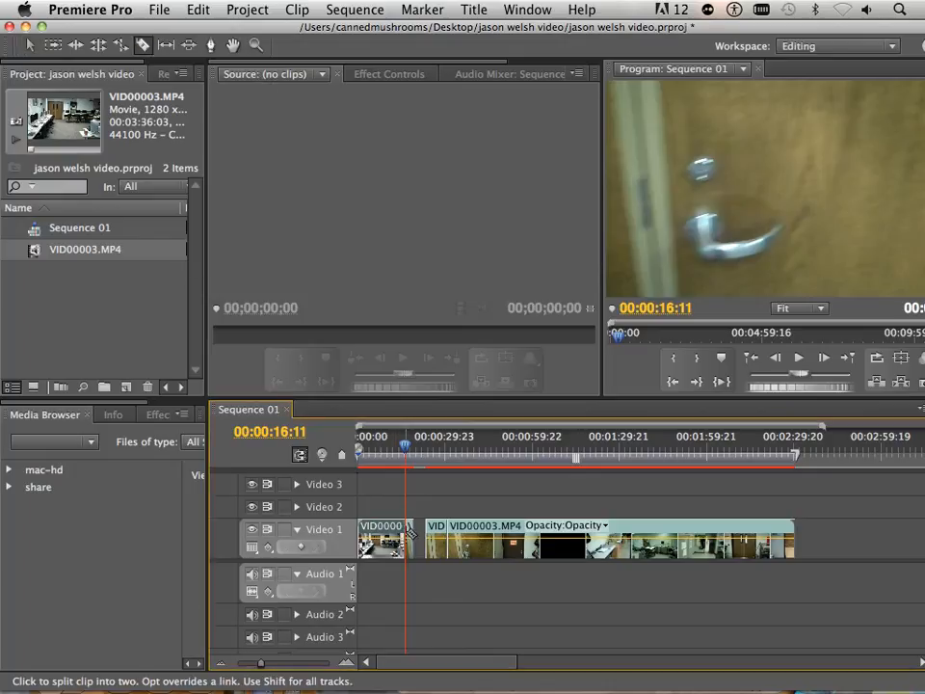
left_click(29, 48)
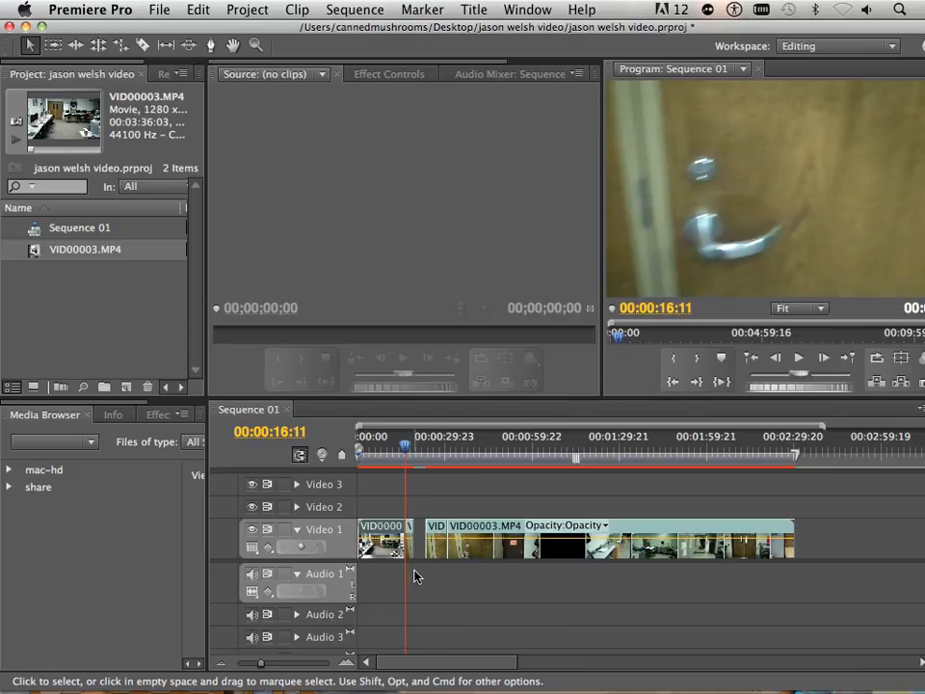
Delete the short segment after 00:00:16:11 and move the second clip back against the first clip's end
left_click(412, 534)
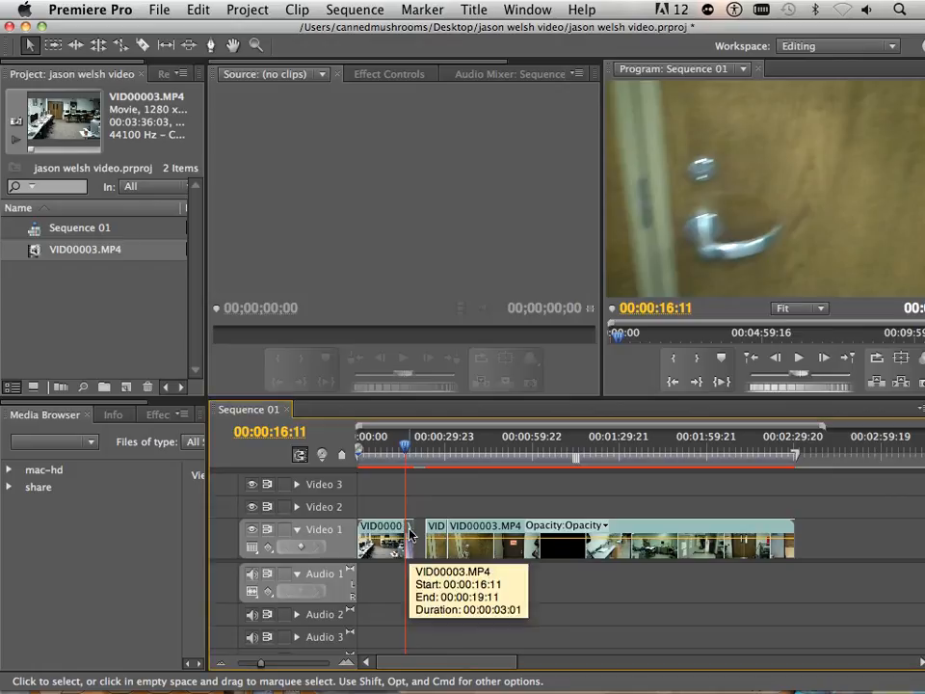
key("Delete")
left_click_drag(433, 530, 414, 531)
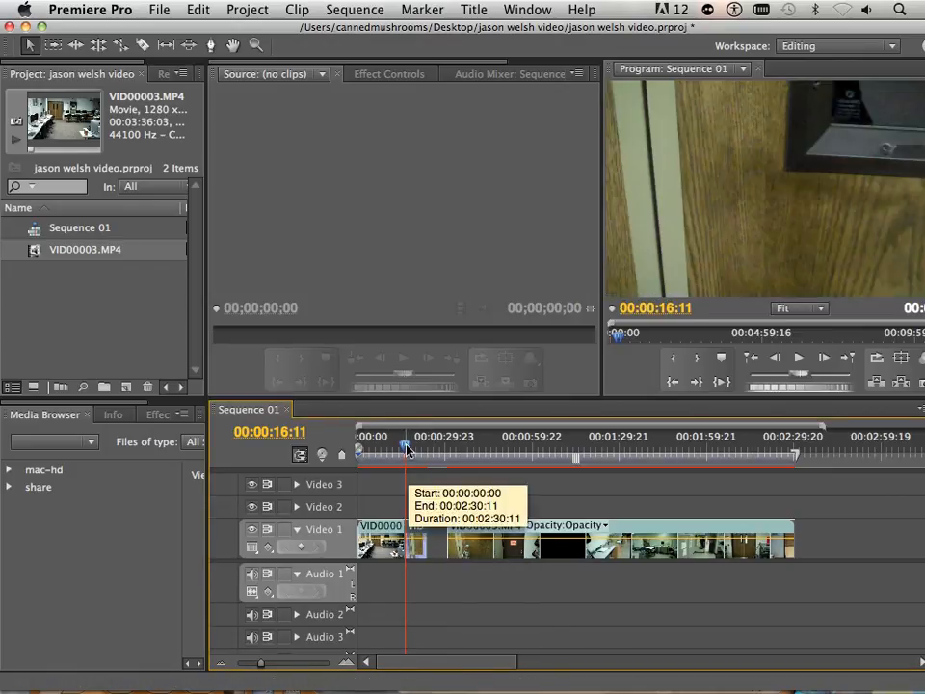
Move the playhead to 00:00:21:10, razor-cut the second Video 1 clip there, and return to the Selection tool
key("space")
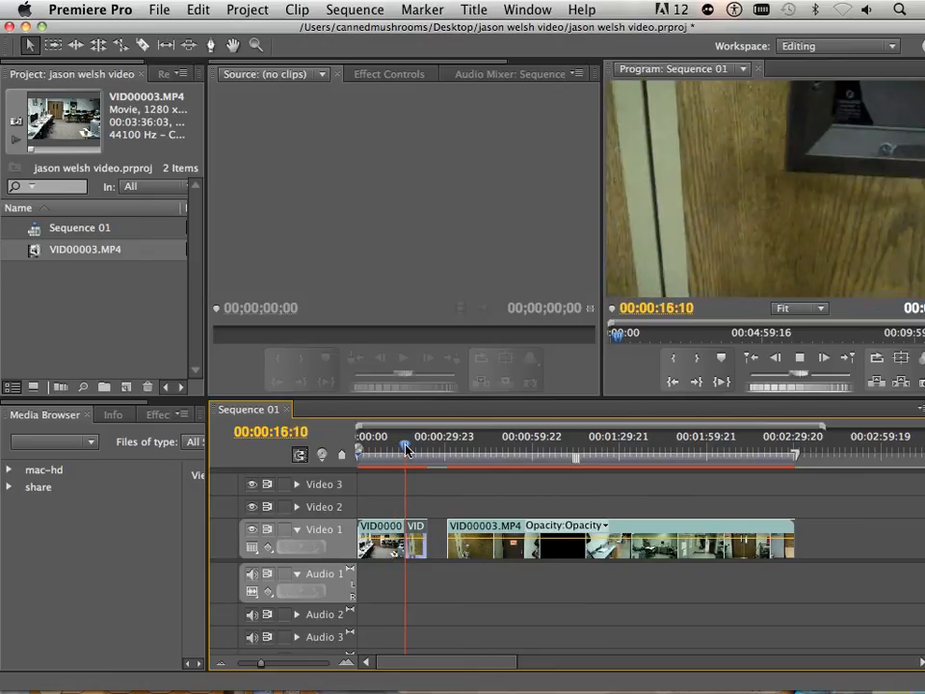
mouse_move(405, 448)
left_mouse_down()
mouse_move(397, 447)
mouse_move(420, 448)
left_mouse_up()
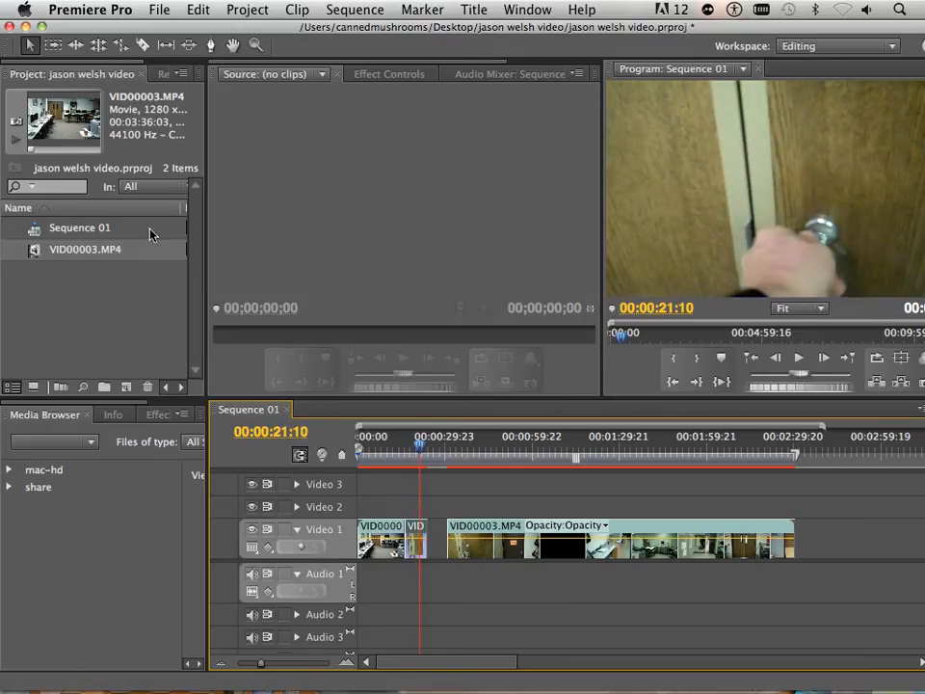
left_click(142, 45)
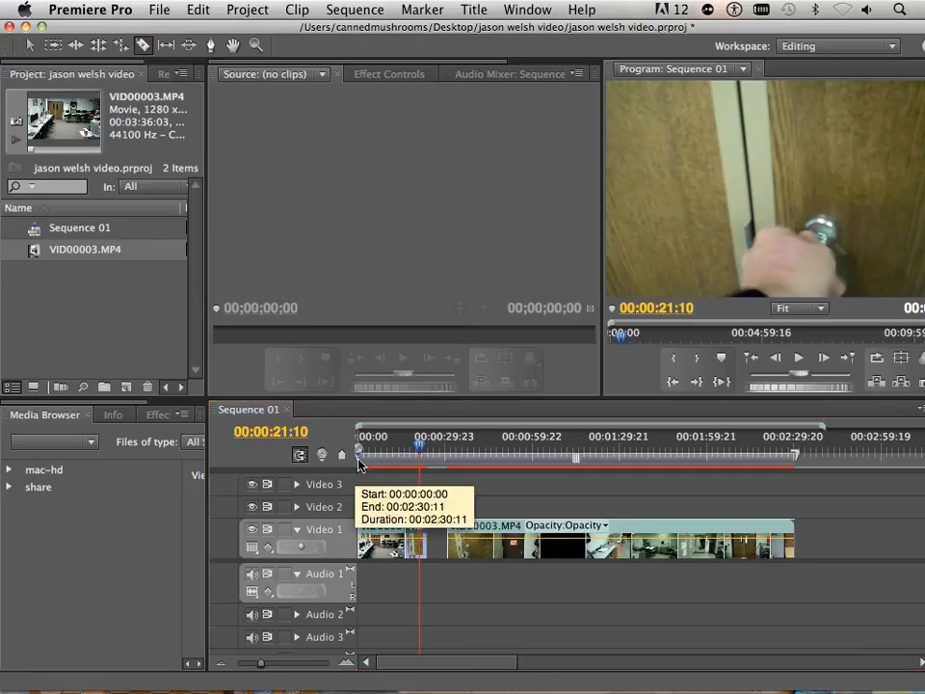
left_click(421, 532)
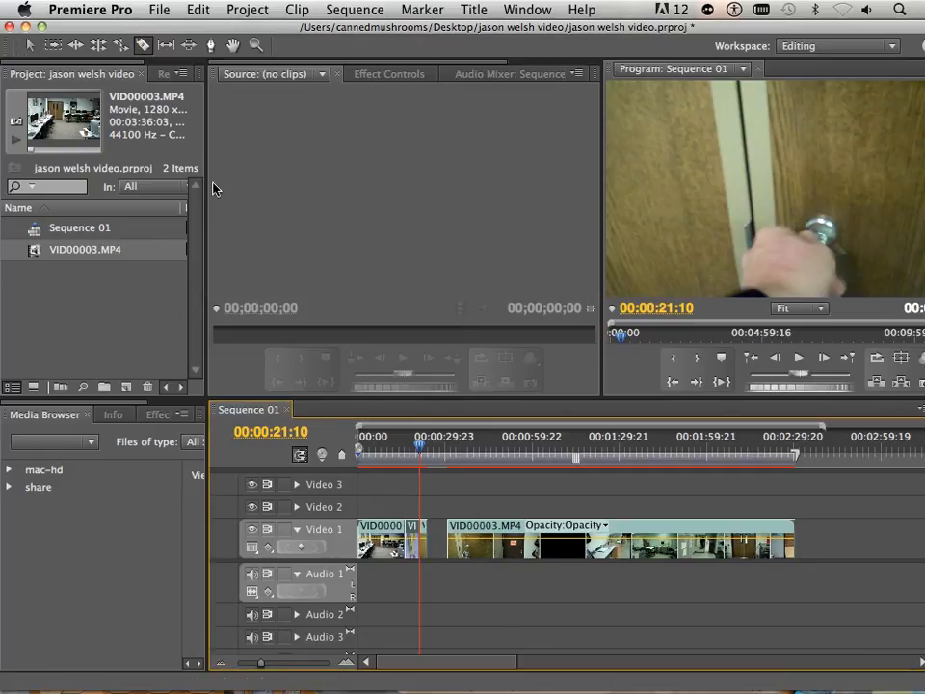
left_click(30, 46)
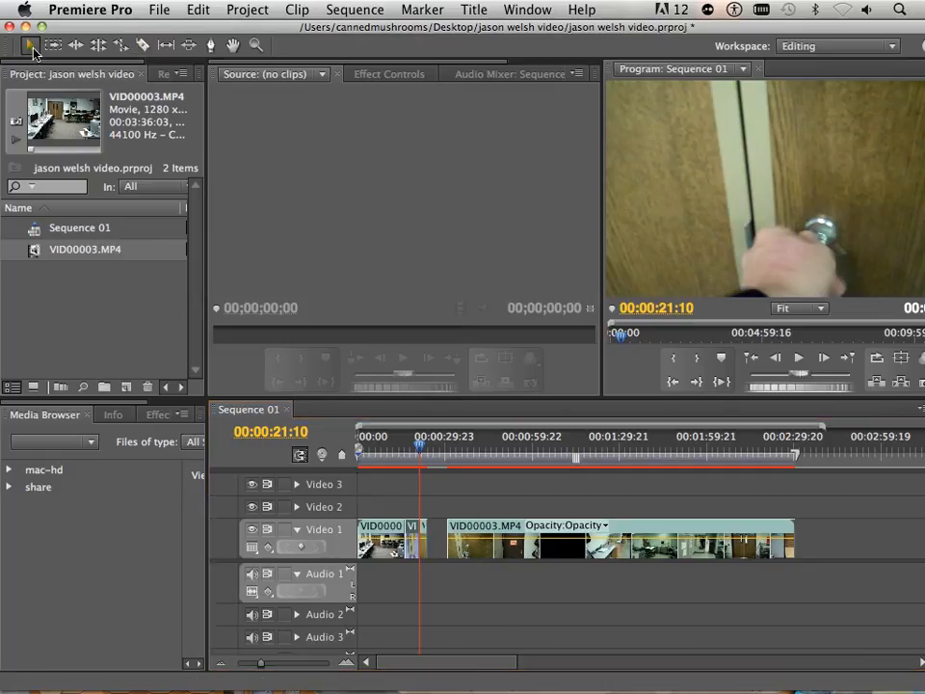
Delete the segment from 00:00:16:11 to 00:00:21:09 and close its gap with the short piece that follows, previewing the join
left_click(414, 532)
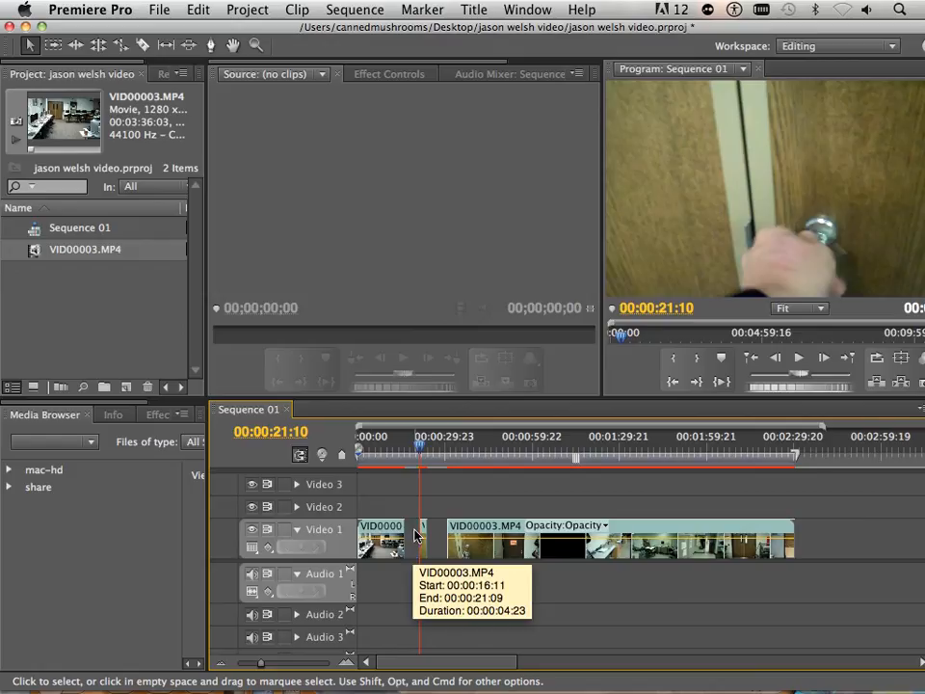
left_click_drag(424, 532, 409, 525)
left_click(411, 440)
left_click_drag(411, 440, 398, 440)
key("space")
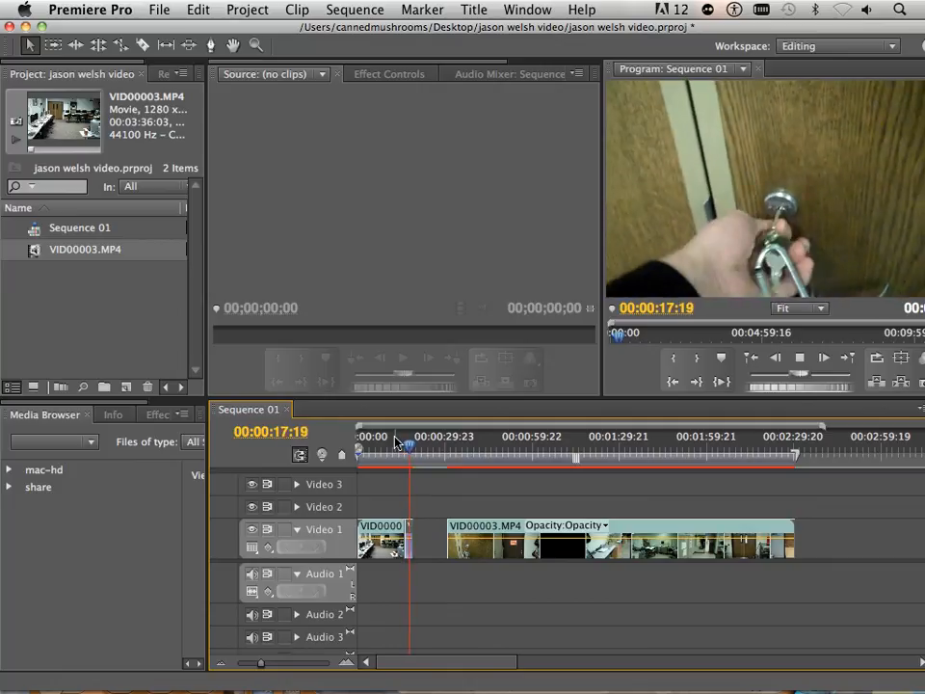
key("space")
Move the last Video 1 clip back against the short second clip and review the sequence up to 00:00:39:03
left_click_drag(495, 546, 464, 532)
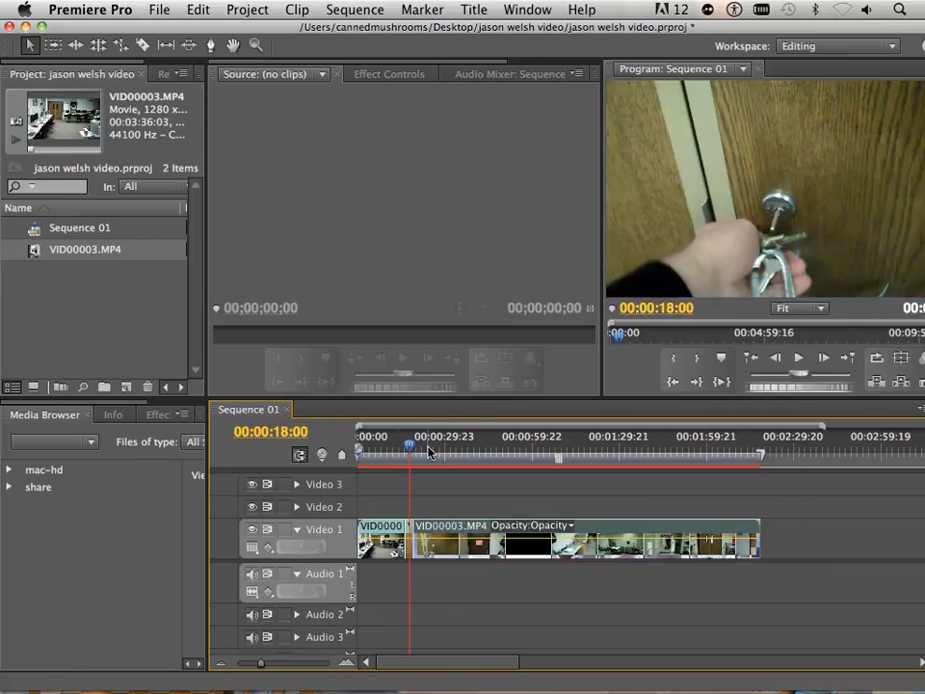
left_click_drag(409, 446, 396, 450)
key("space")
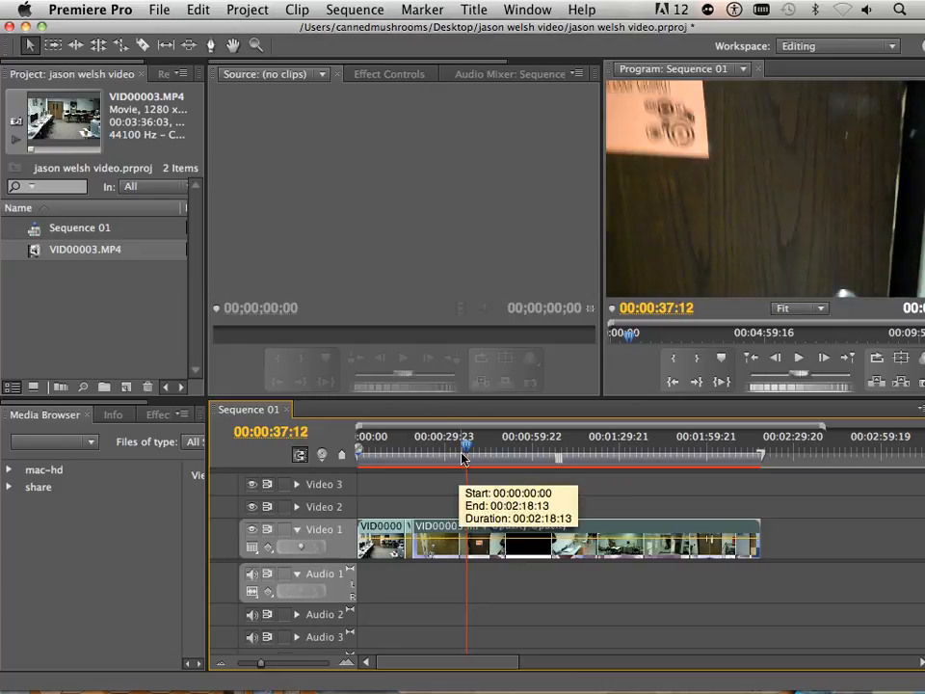
left_click_drag(473, 448, 473, 448)
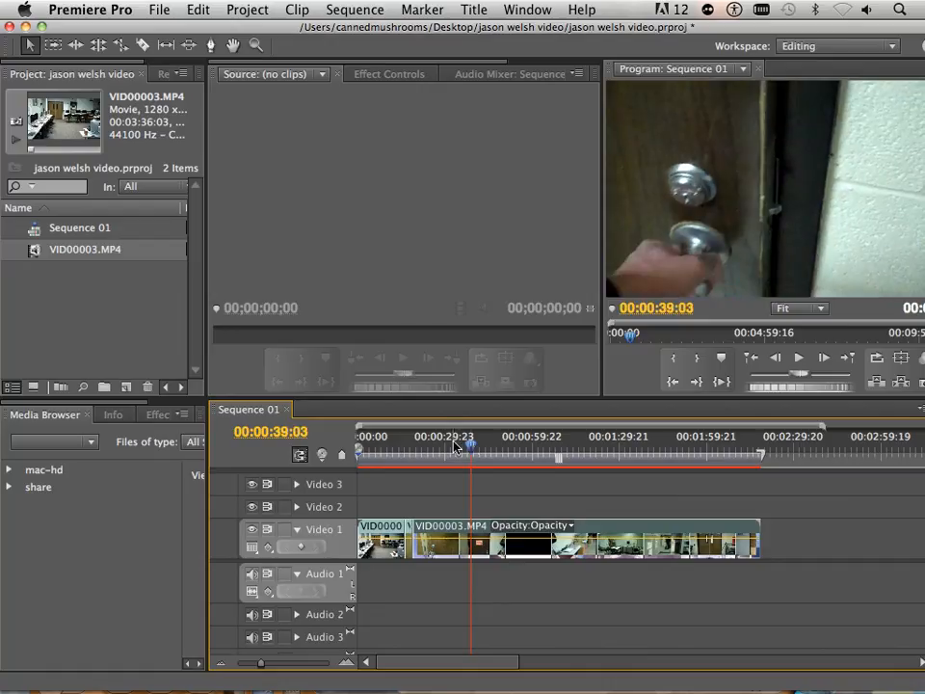